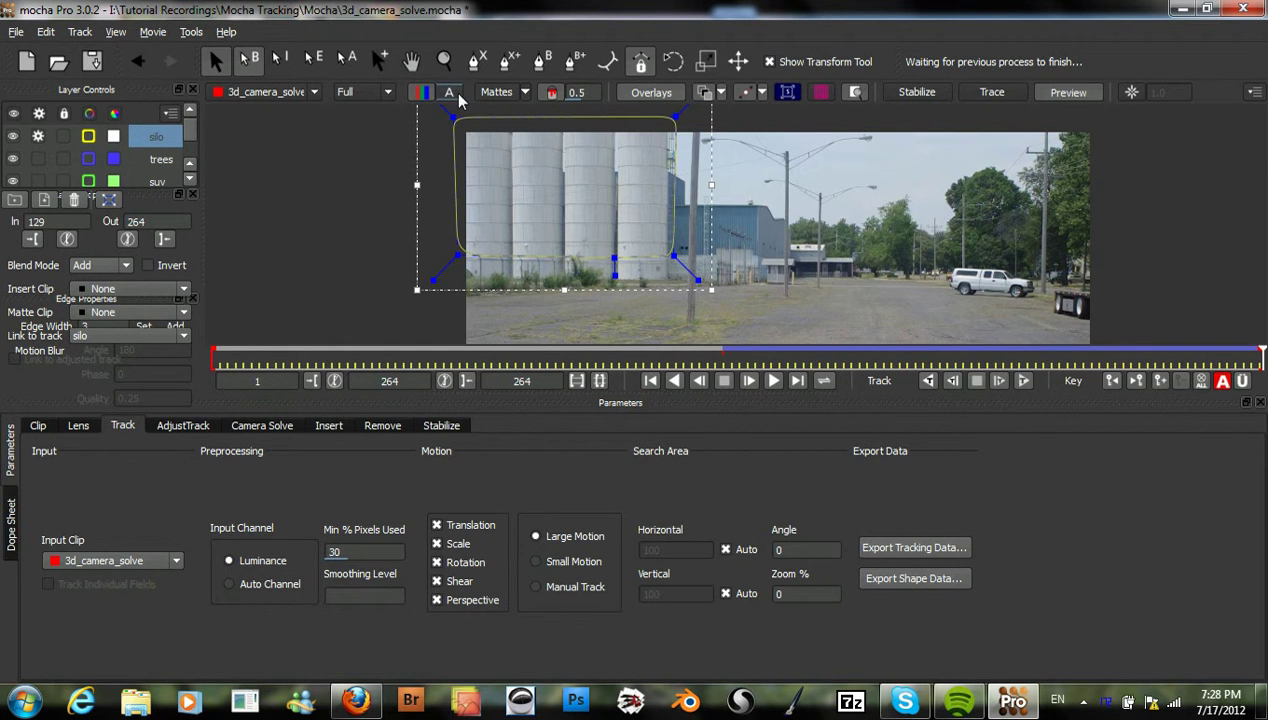
# Draw a closed X-spline shape around the white pickup truck at frame 264.
pyautogui.click(475, 64)
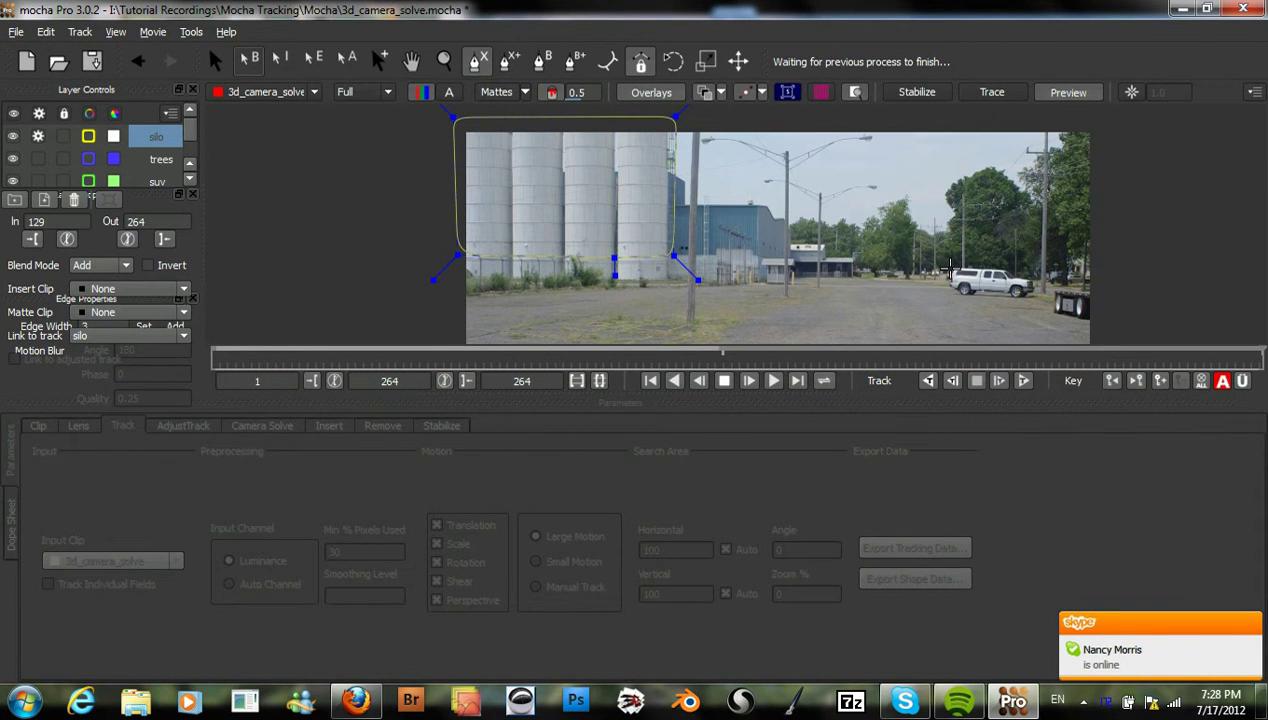
pyautogui.click(961, 236)
pyautogui.click(934, 314)
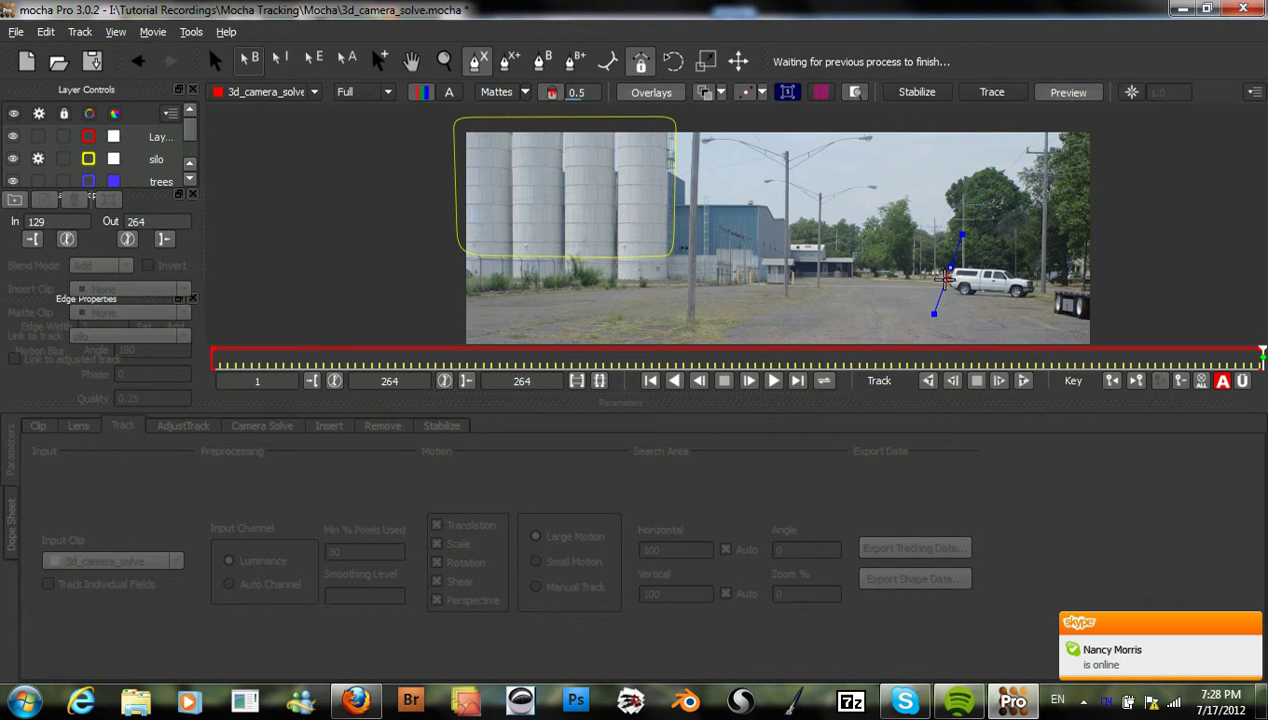
pyautogui.click(911, 283)
pyautogui.click(1047, 309)
pyautogui.click(1012, 300)
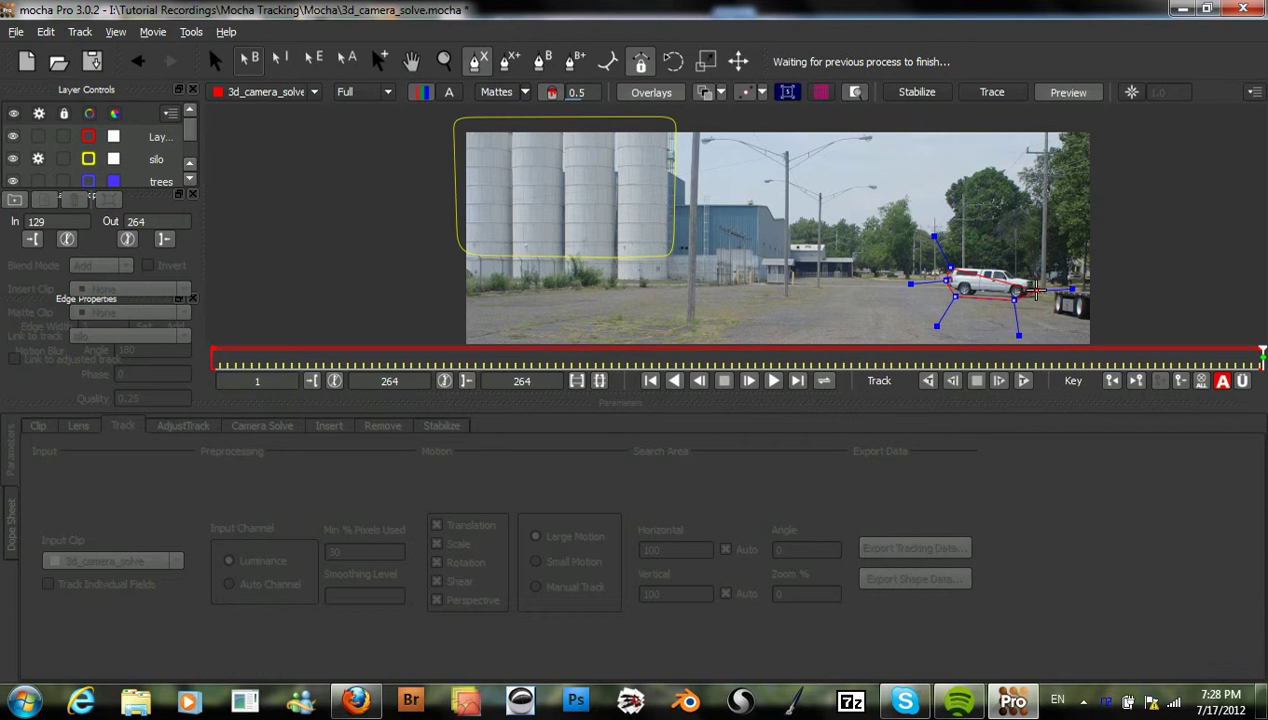
pyautogui.click(1036, 272)
pyautogui.click(1004, 285)
pyautogui.click(1012, 279)
pyautogui.moveTo(1011, 276); pyautogui.dragTo(1004, 266)
pyautogui.rightClick(948, 267)
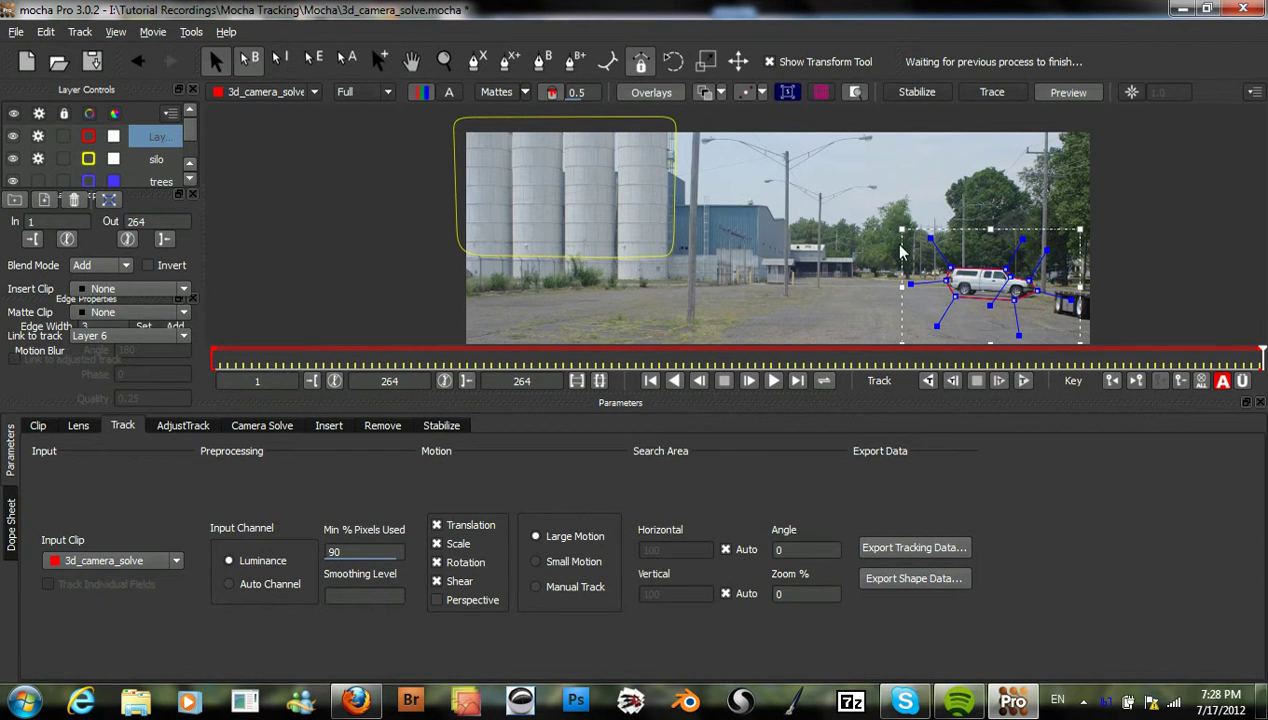
# Turn off track processing for the silo layer and rename the new truck layer as suv 2.
pyautogui.click(40, 157)
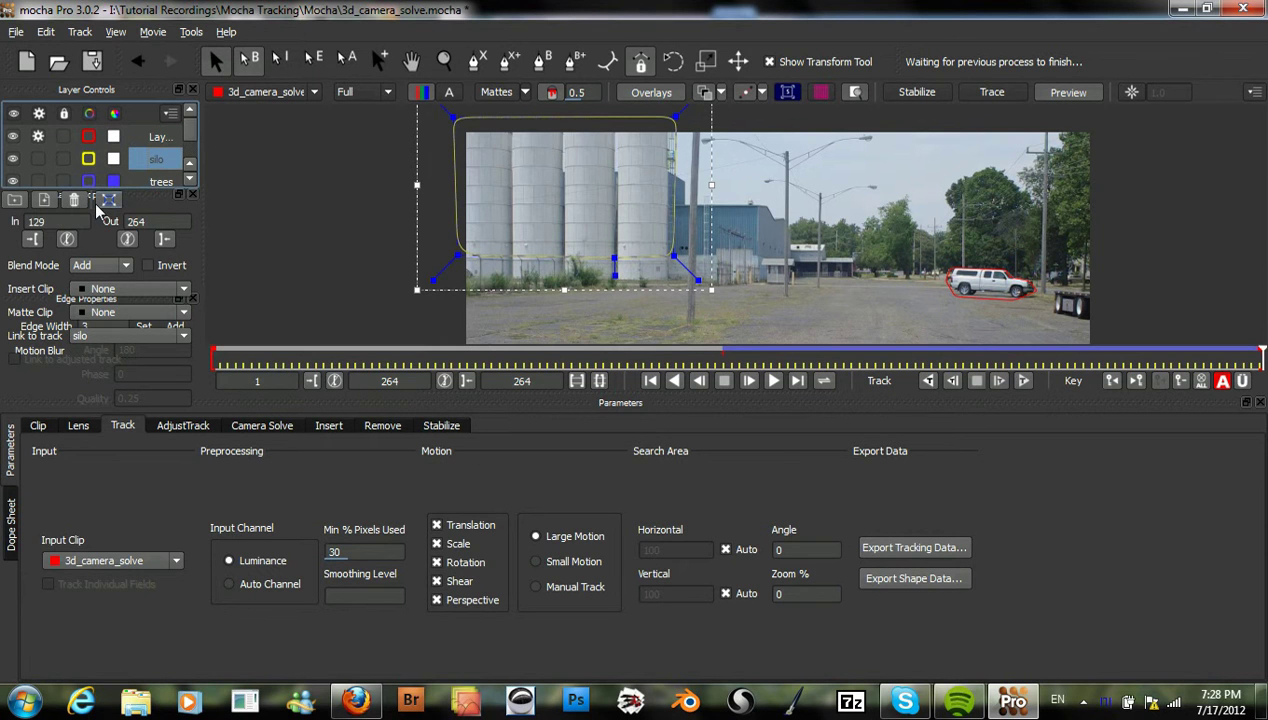
pyautogui.click(158, 140)
pyautogui.doubleClick(160, 140)
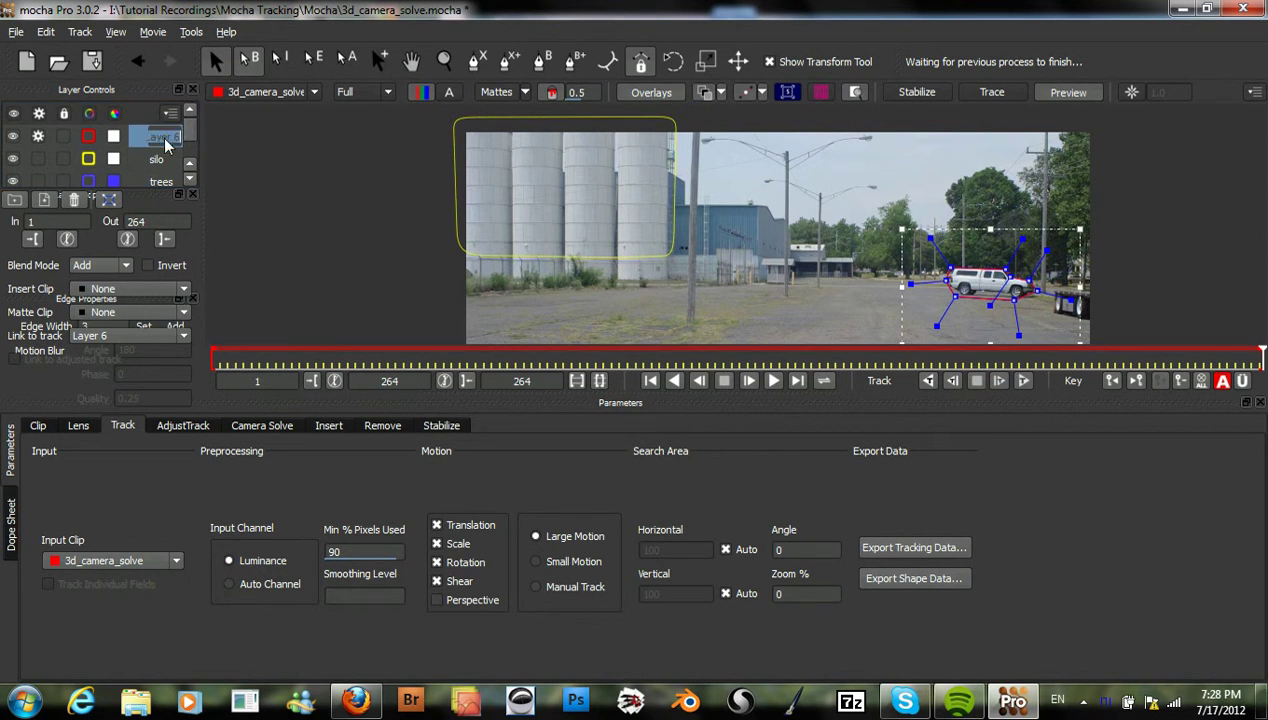
pyautogui.write('s')
pyautogui.press('Return')
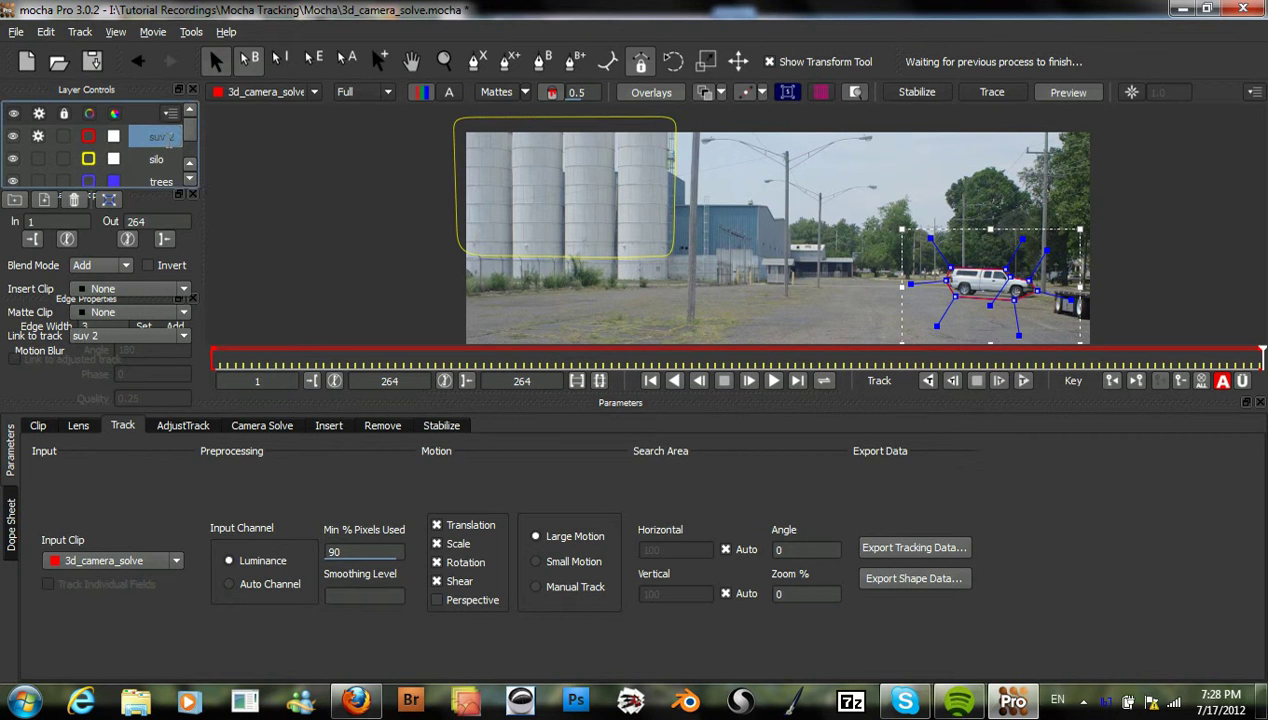
# Set the suv 2 layer's spline colour to dark blue.
pyautogui.click(87, 139)
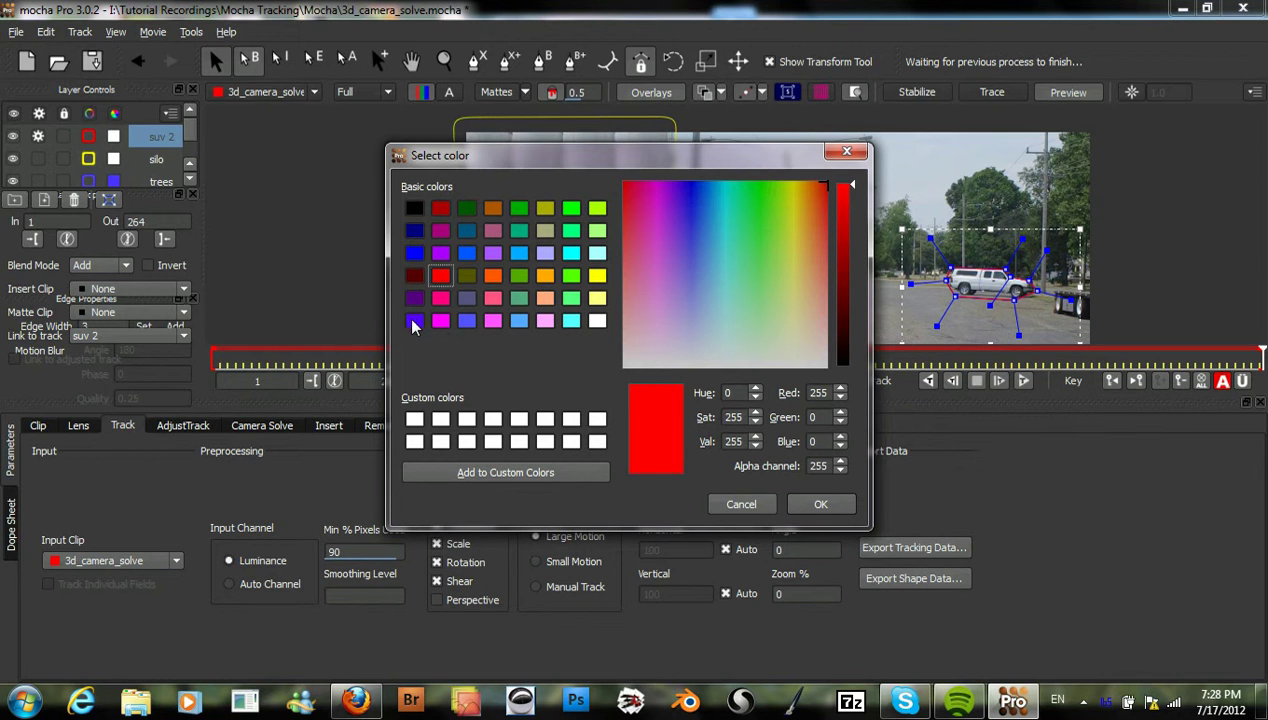
pyautogui.click(414, 230)
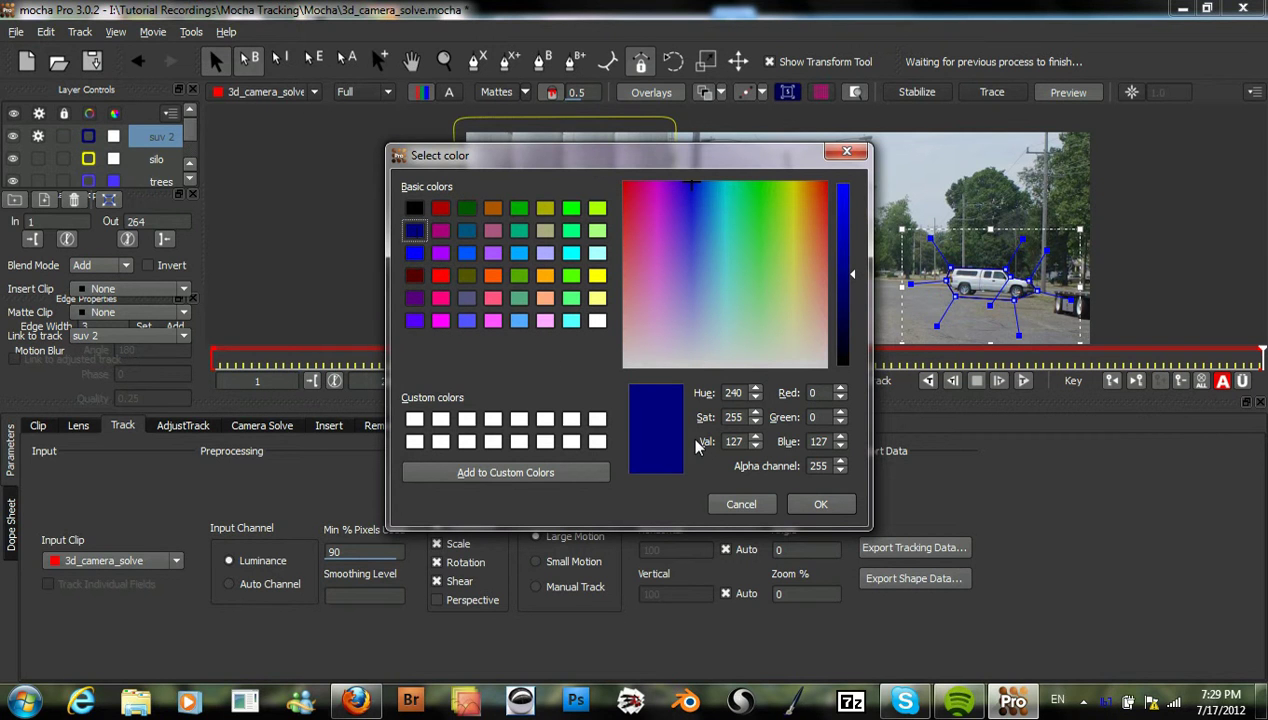
pyautogui.click(812, 504)
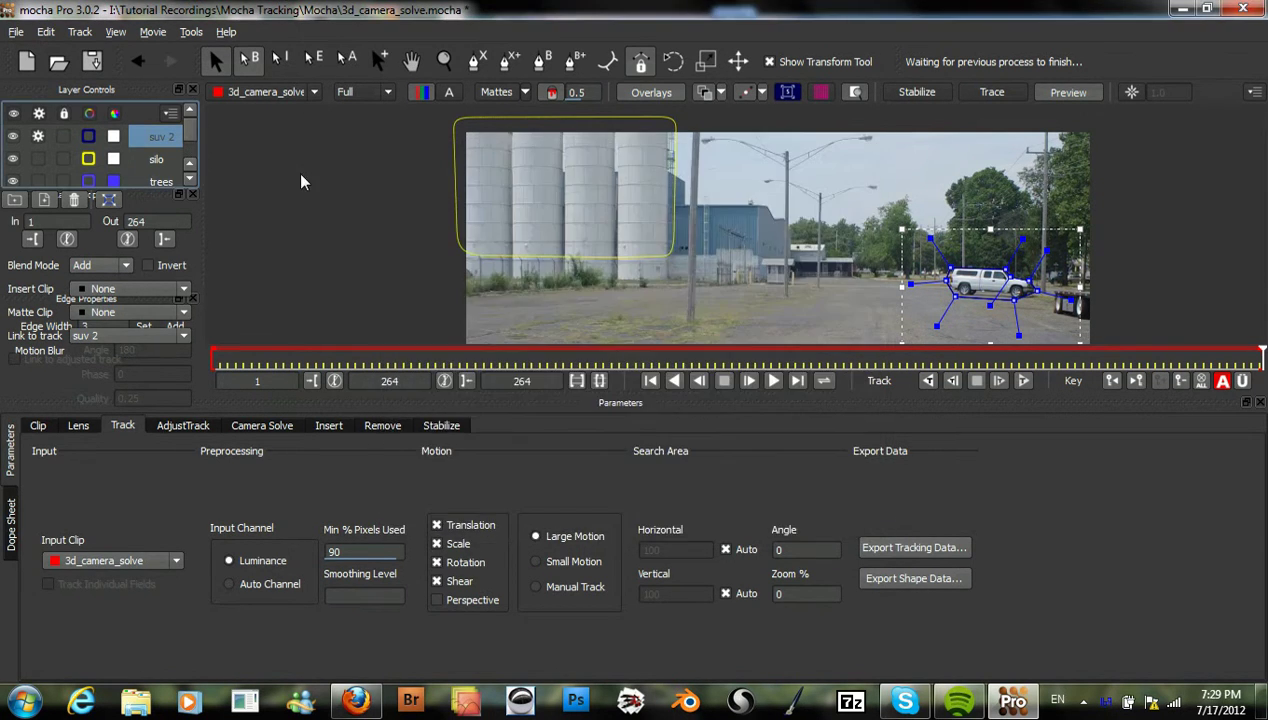
# Change the suv 2 layer's spline colour to dark green with hue 120, saturation 255 and value 67.
pyautogui.click(190, 180)
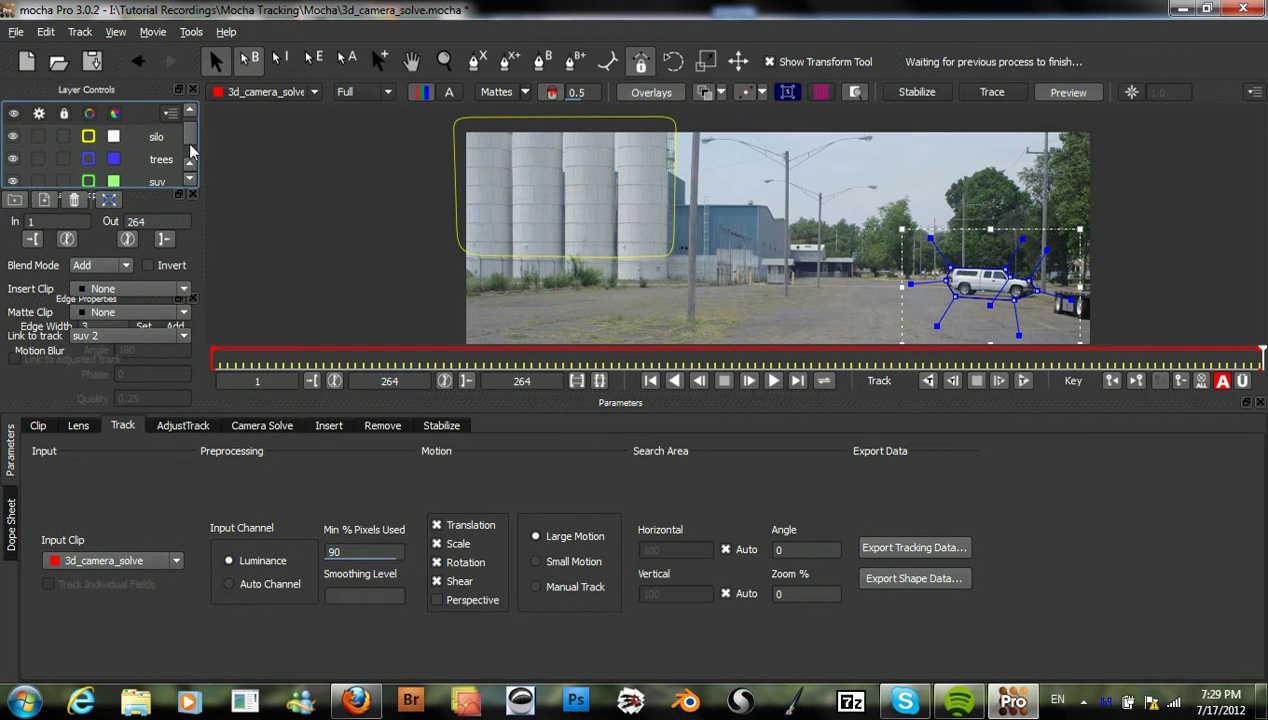
pyautogui.click(189, 115)
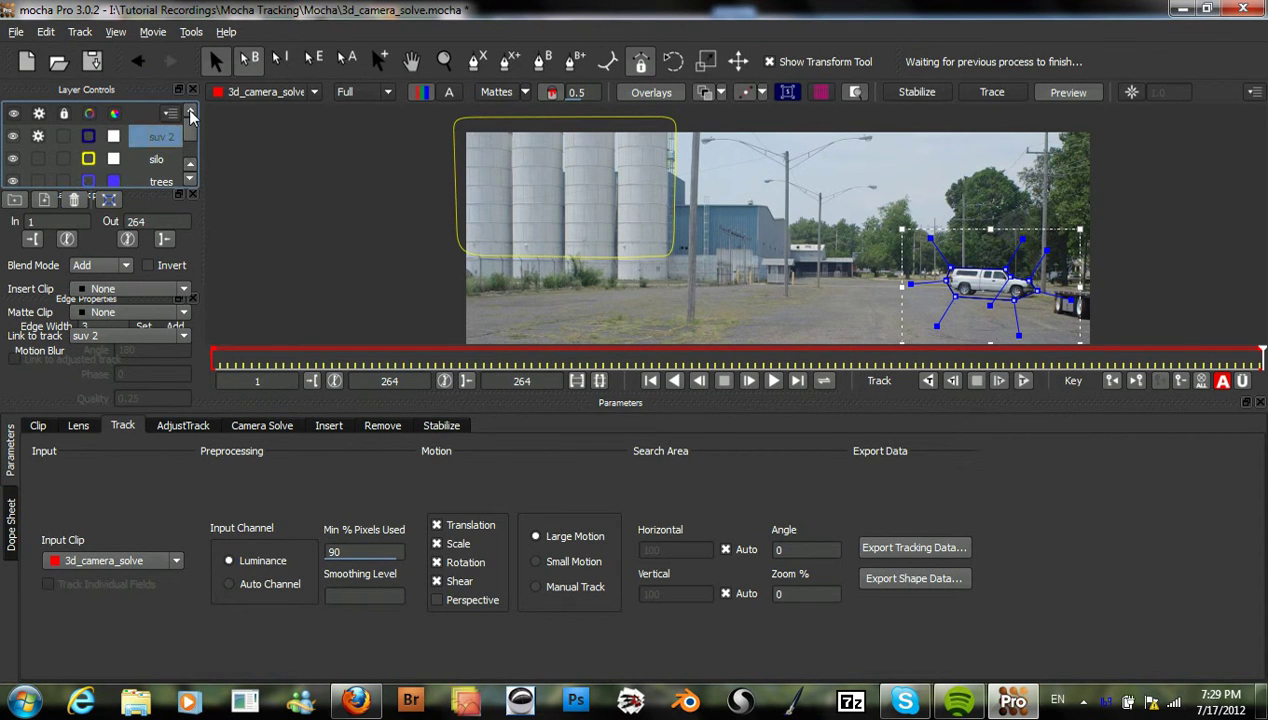
pyautogui.click(89, 137)
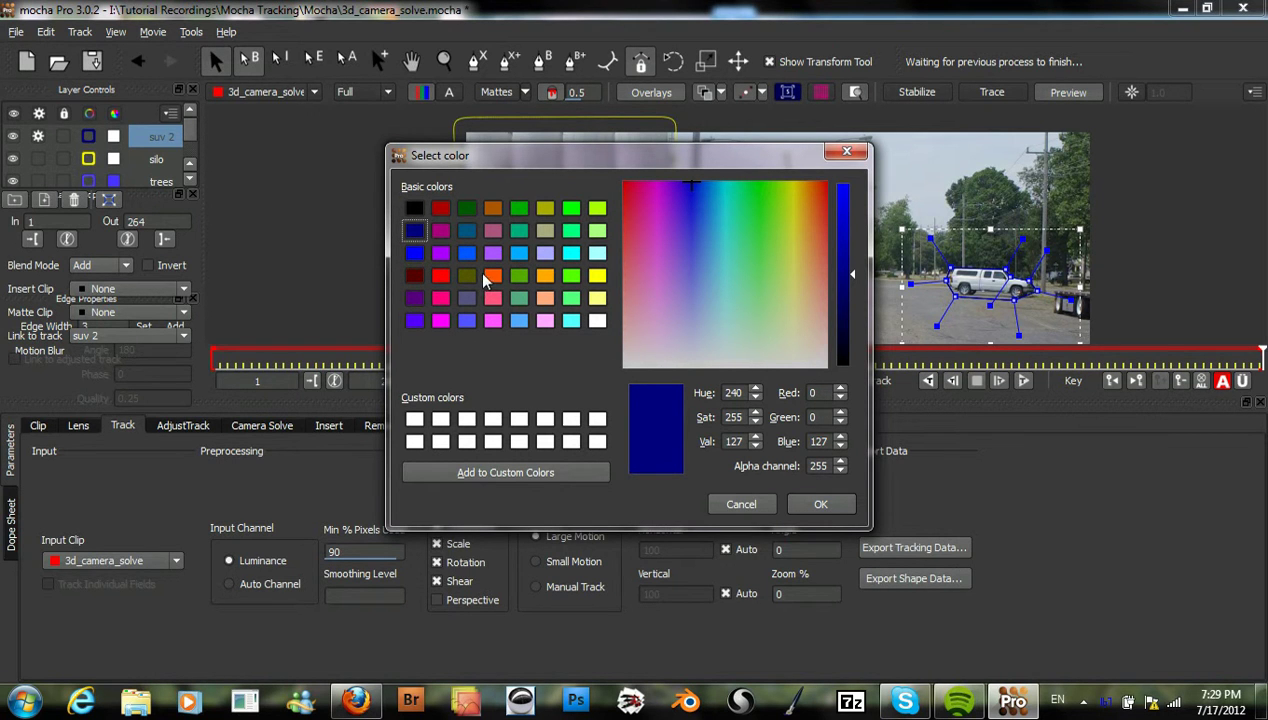
pyautogui.click(470, 209)
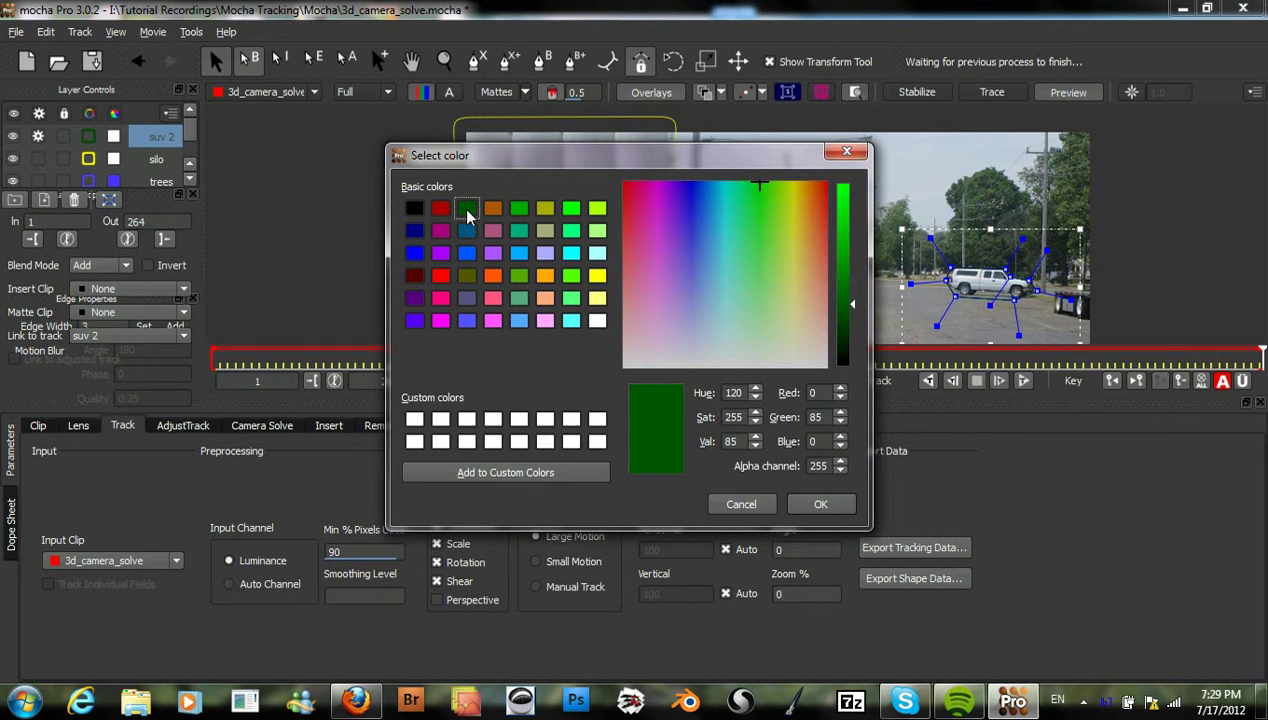
pyautogui.click(843, 317)
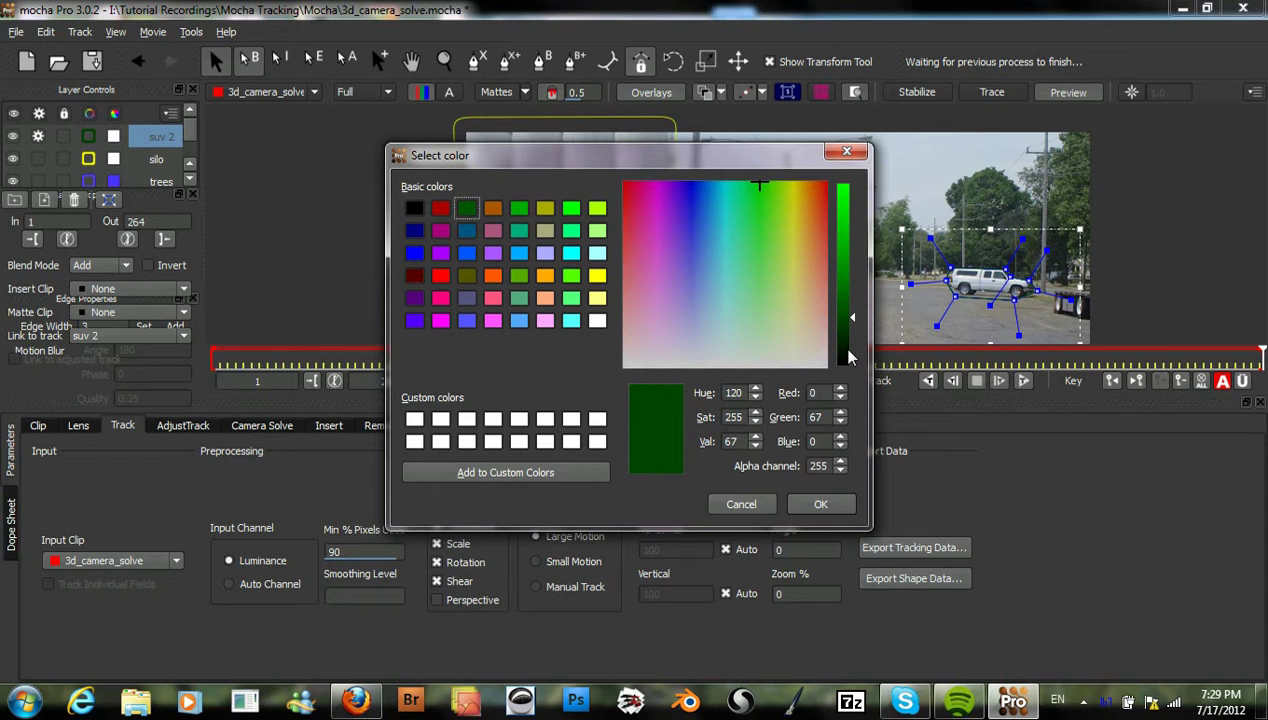
pyautogui.click(820, 504)
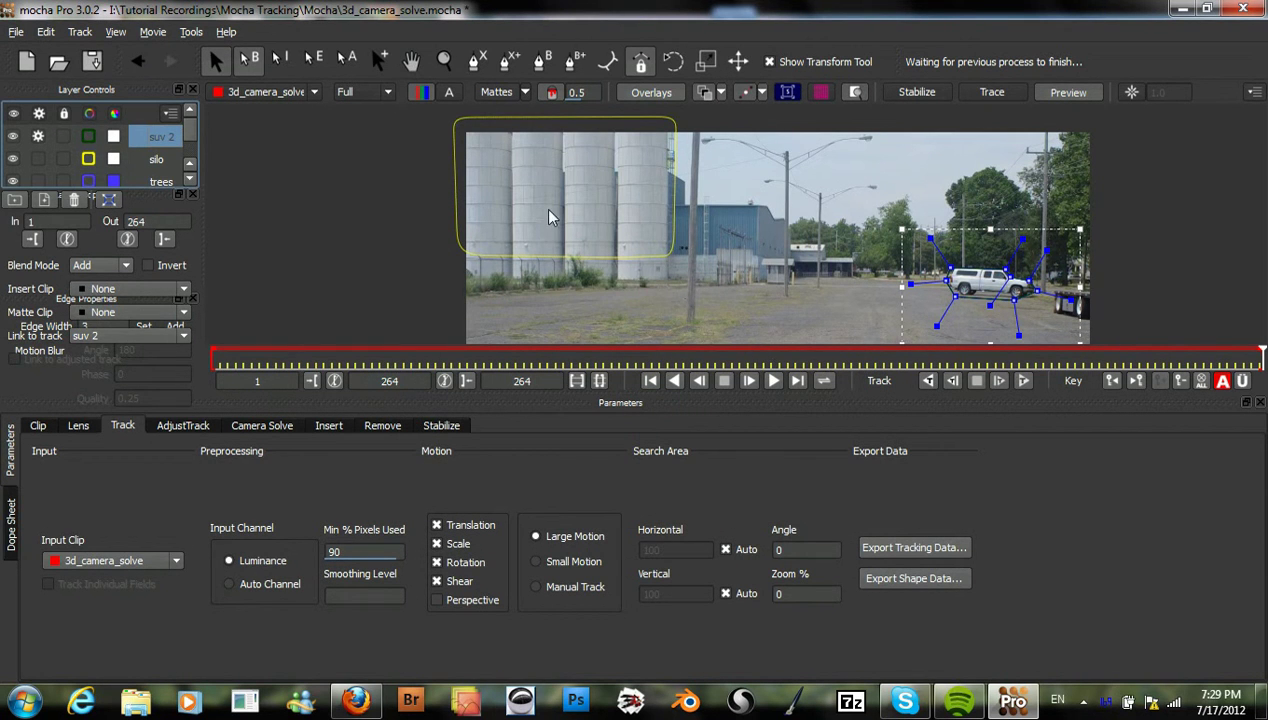
# Draw a closed X-spline shape around the tree between the low building and the truck at frame 264.
pyautogui.click(475, 61)
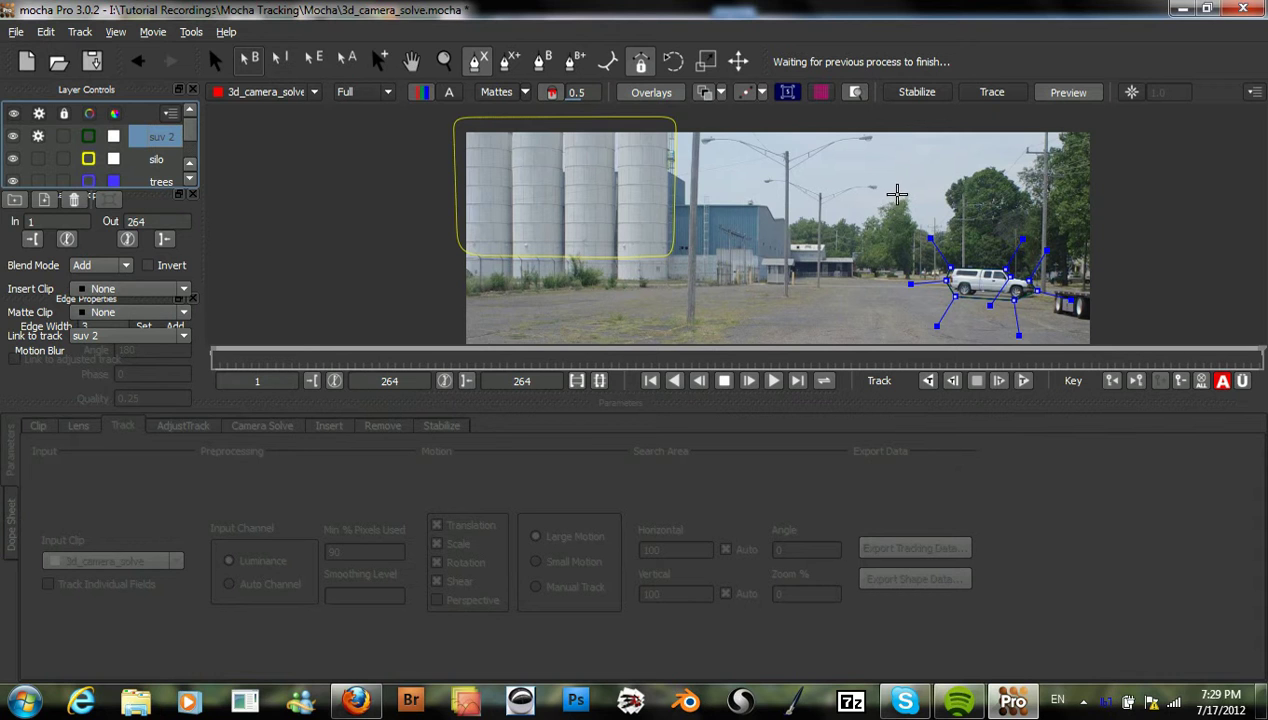
pyautogui.moveTo(897, 193); pyautogui.dragTo(925, 175)
pyautogui.click(858, 225)
pyautogui.click(852, 255)
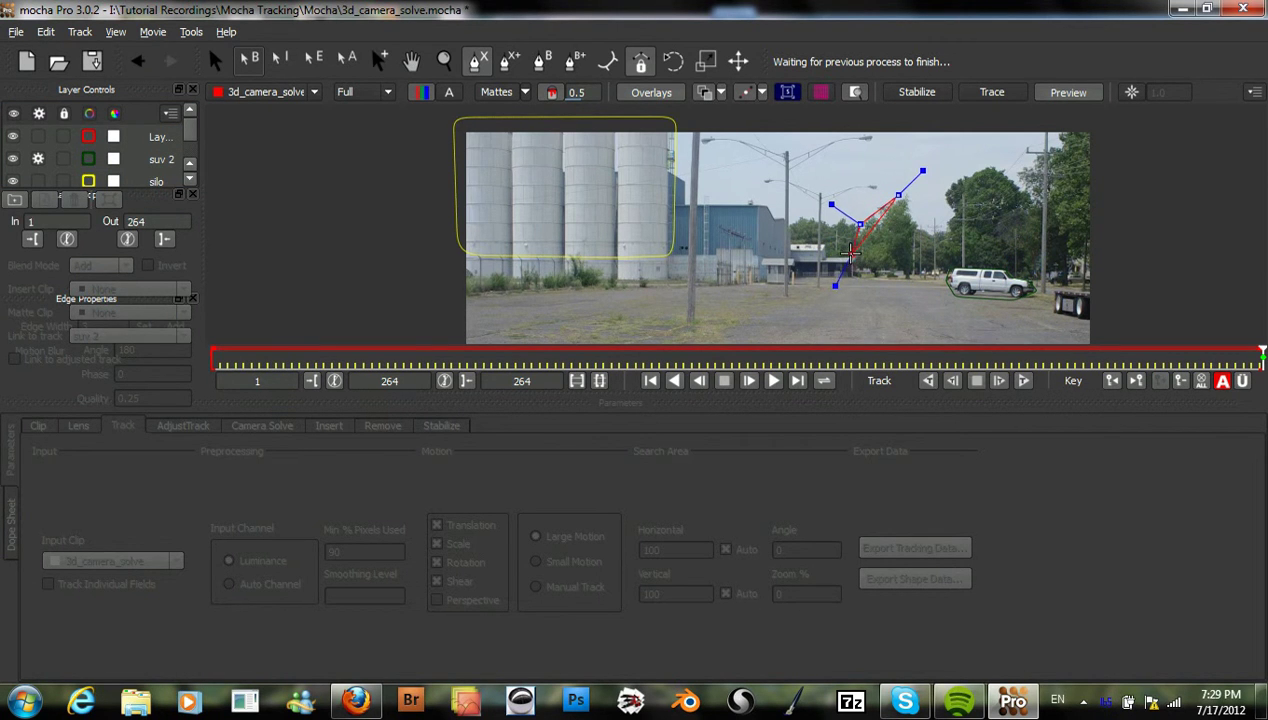
pyautogui.click(866, 268)
pyautogui.click(897, 264)
pyautogui.click(921, 227)
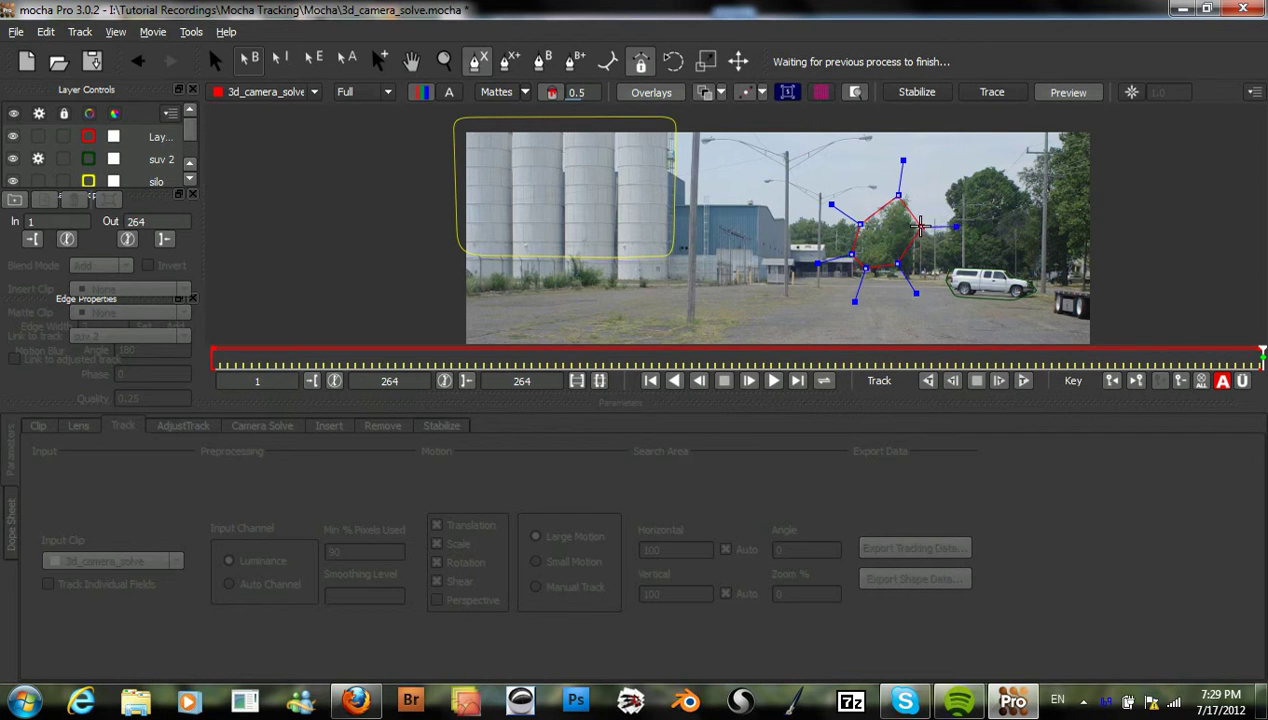
pyautogui.click(899, 196)
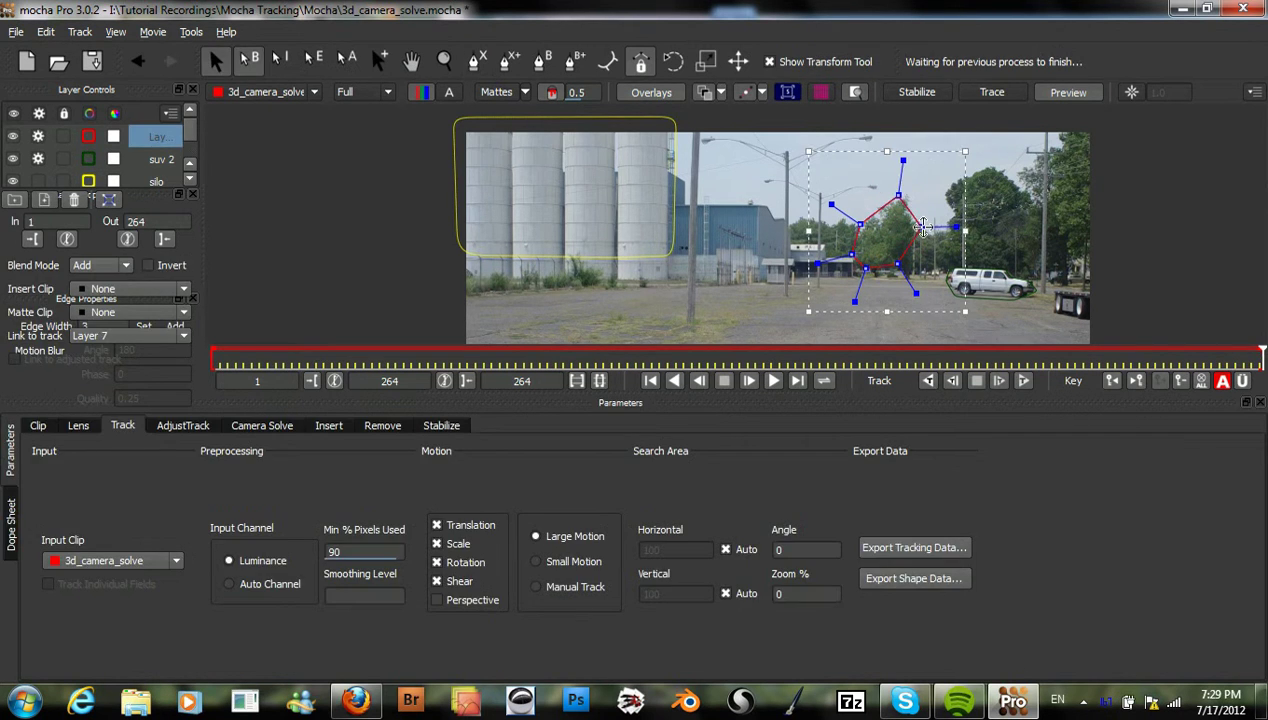
# Rename the new tree layer as trees 2.
pyautogui.doubleClick(165, 137)
pyautogui.write('trees 2')
pyautogui.press('Return')
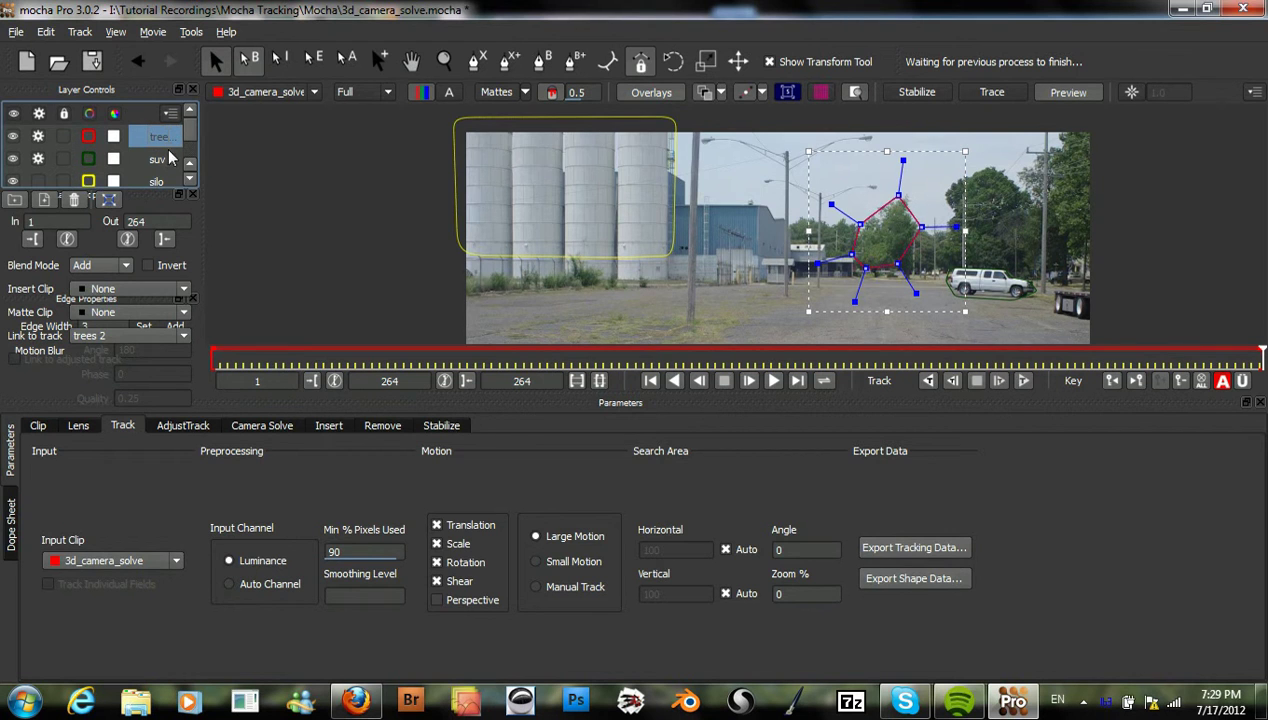
# Set the trees 2 layer's spline colour to dark blue with hue 240, saturation 255 and value 69.
pyautogui.click(88, 136)
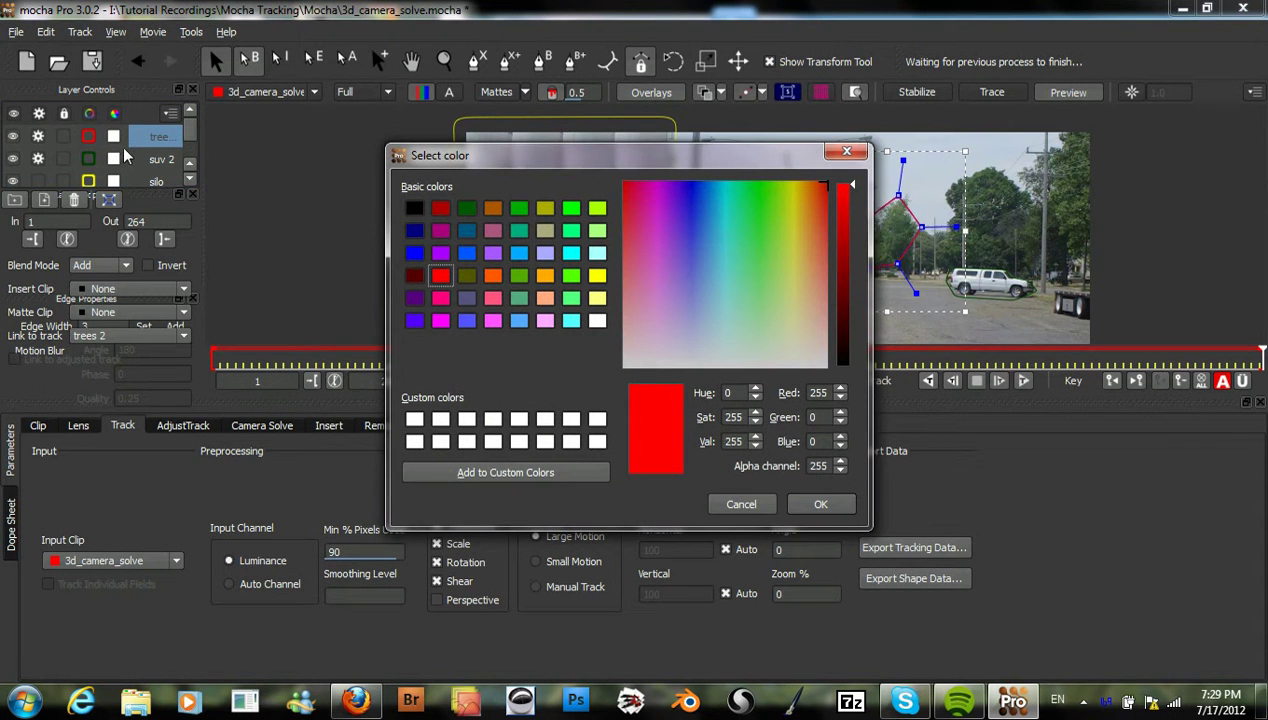
pyautogui.click(741, 505)
pyautogui.click(190, 181)
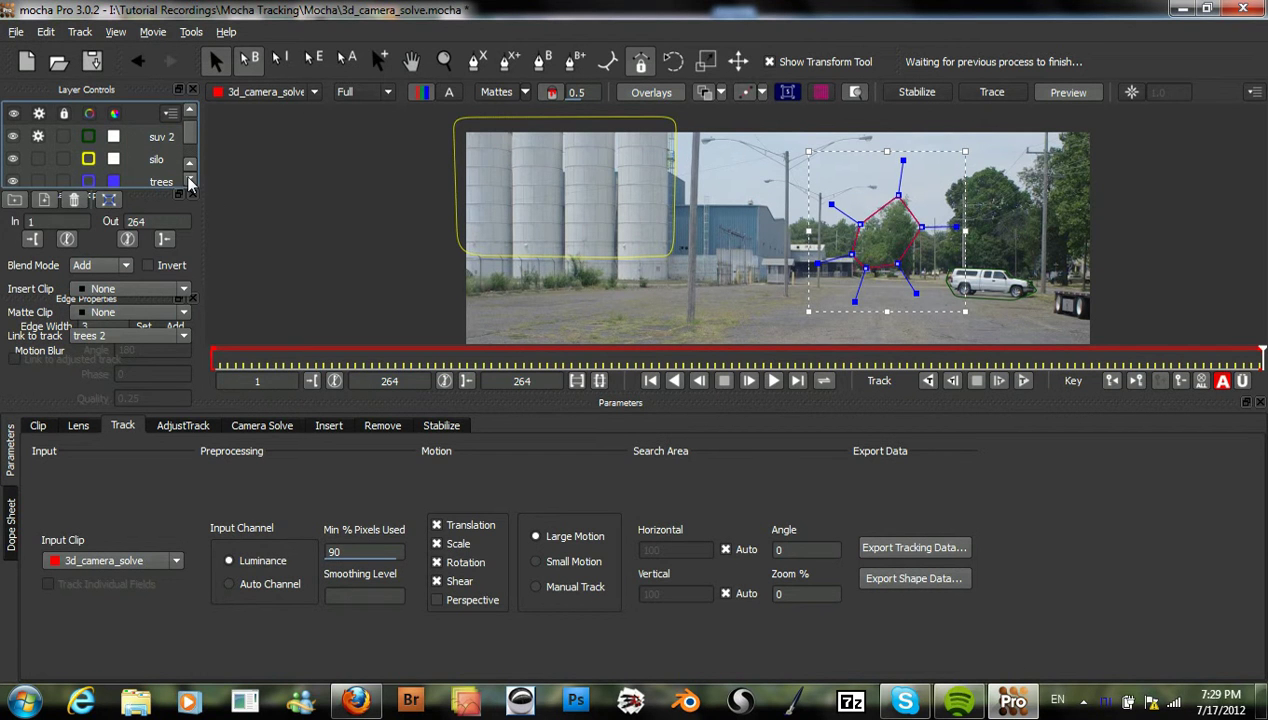
pyautogui.click(190, 125)
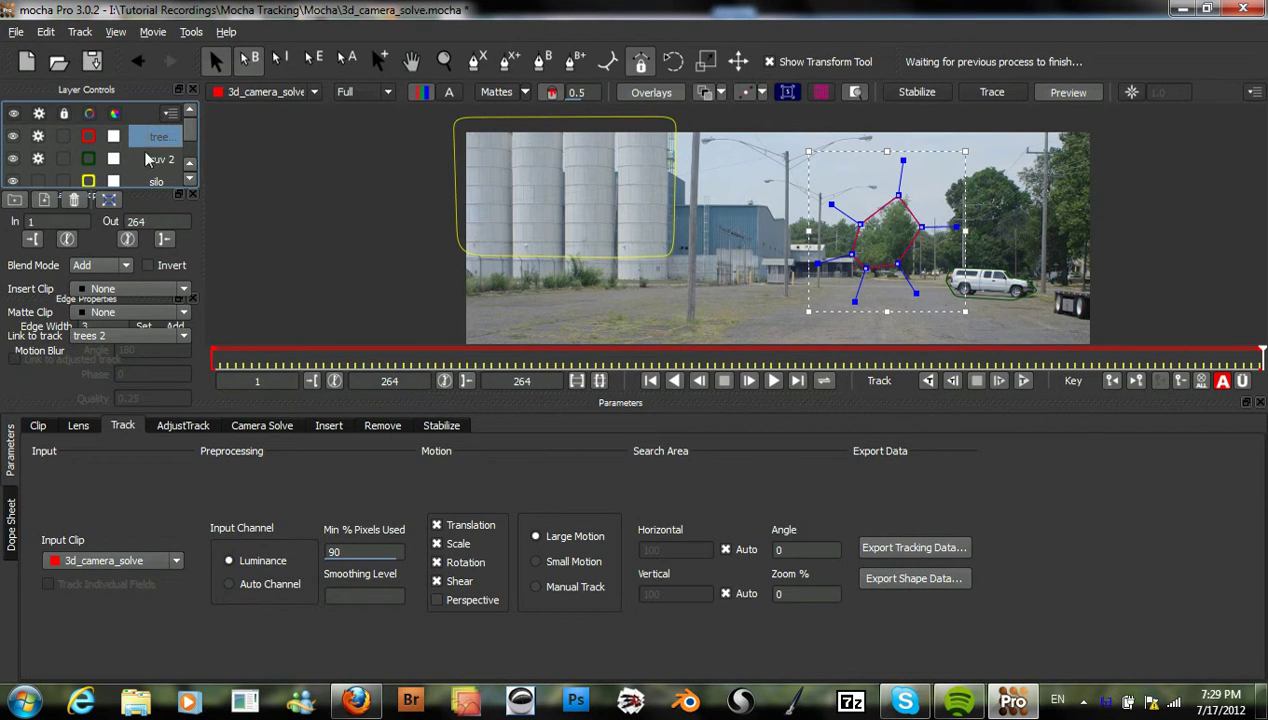
pyautogui.click(88, 140)
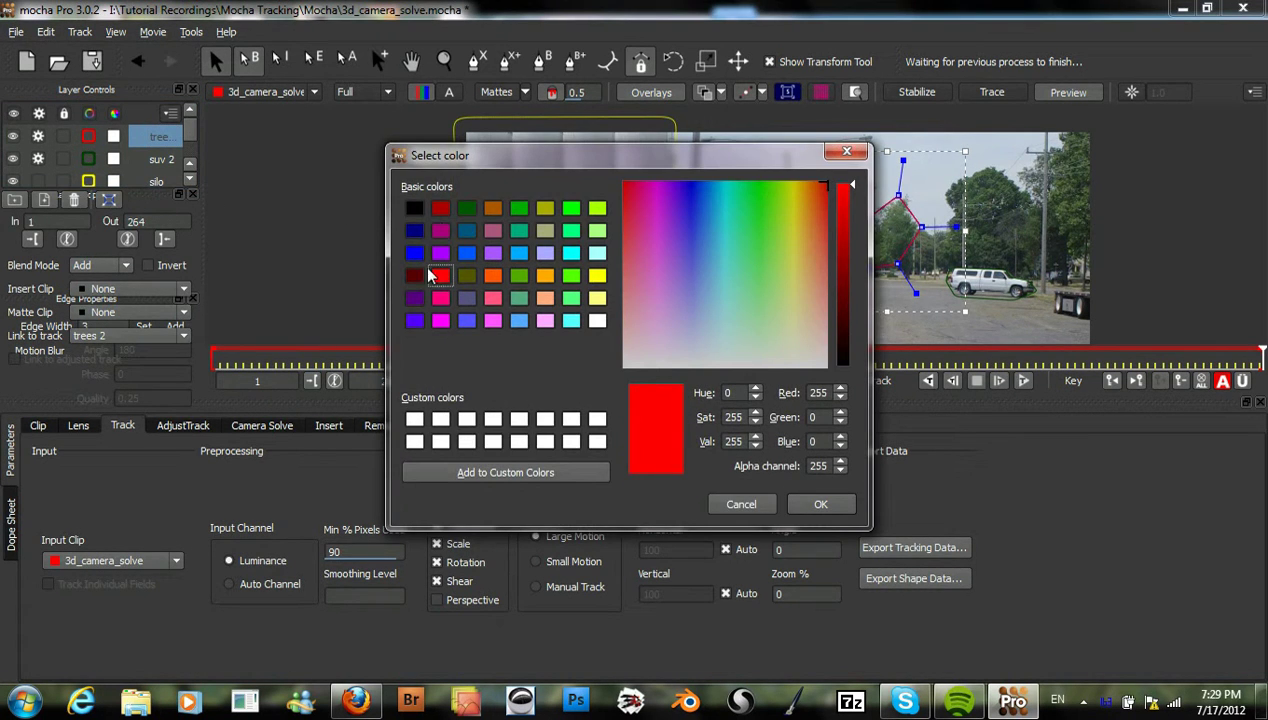
pyautogui.click(414, 230)
pyautogui.moveTo(850, 305); pyautogui.dragTo(850, 316)
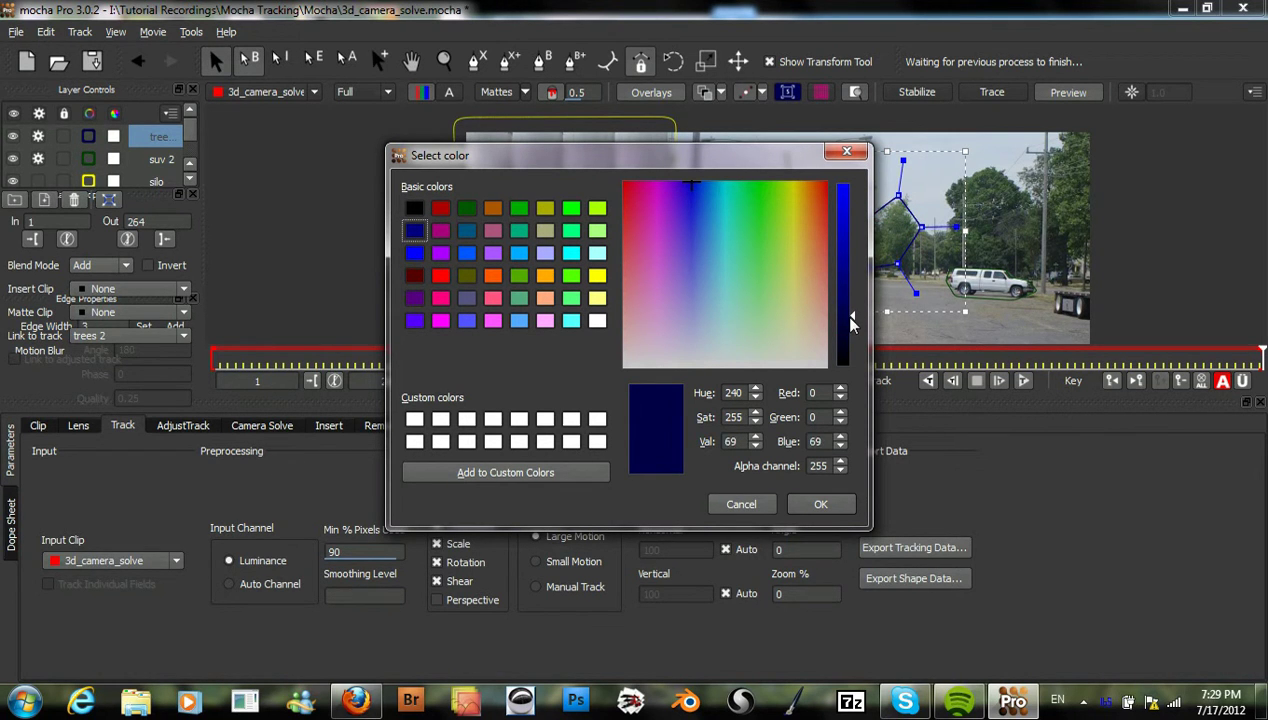
pyautogui.click(812, 506)
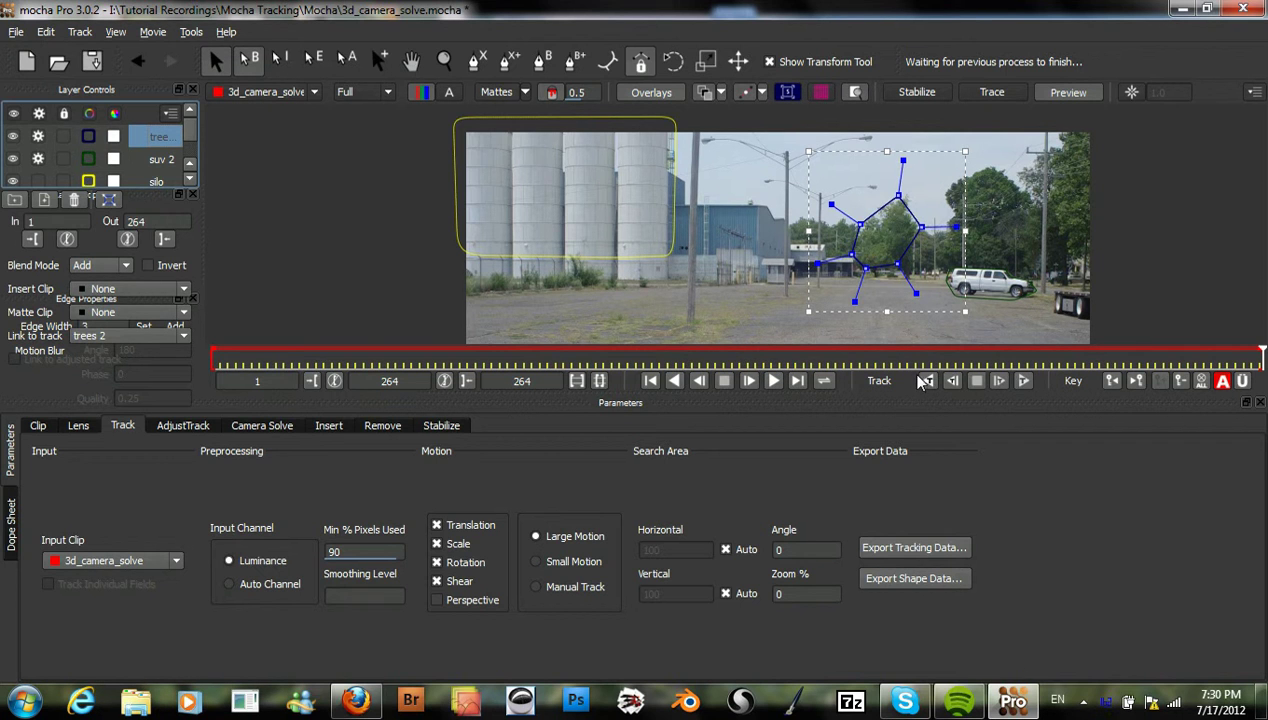
# Set the in point of the trees 2 layer to frame 208 and of the suv 2 layer to frame 231.
pyautogui.click(1100, 355)
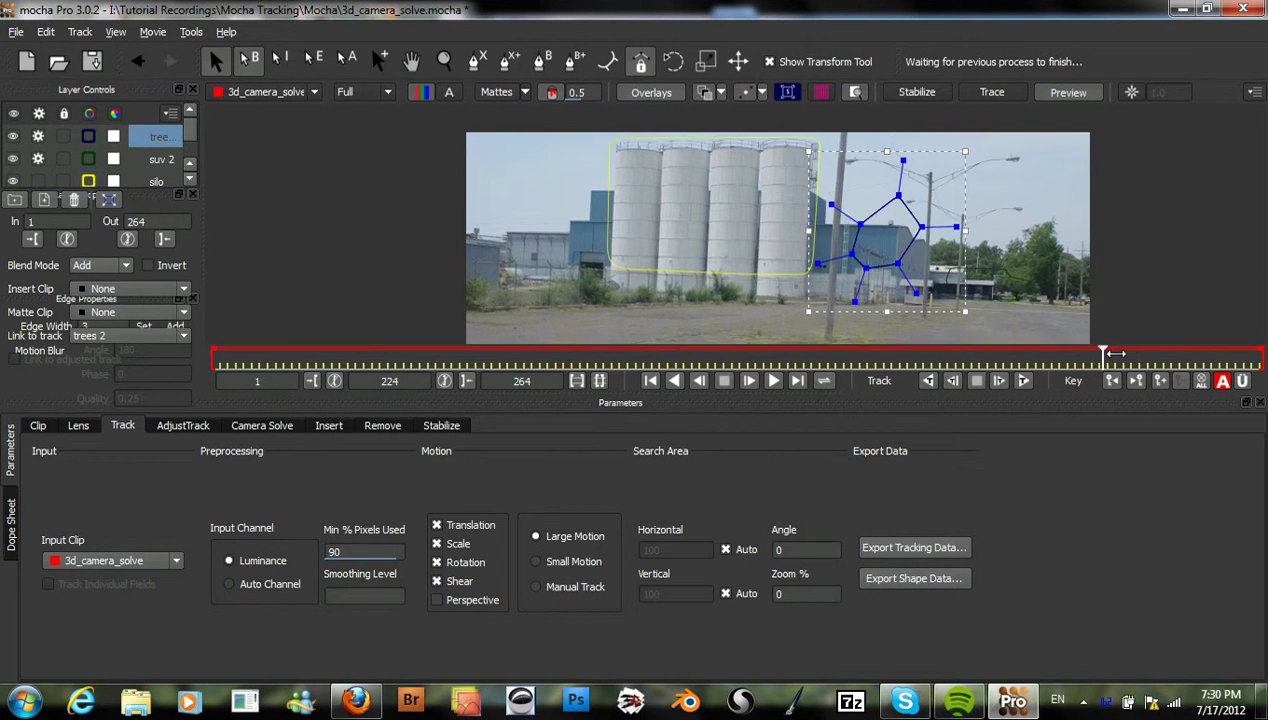
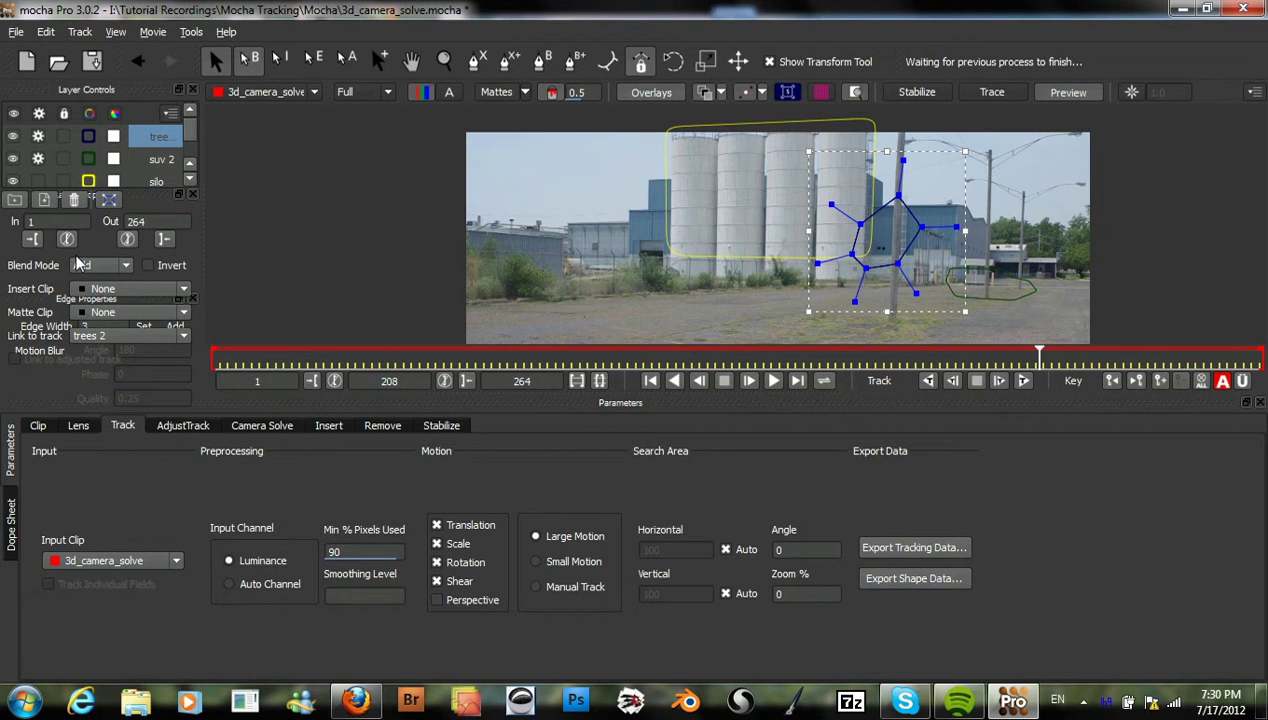
pyautogui.click(32, 238)
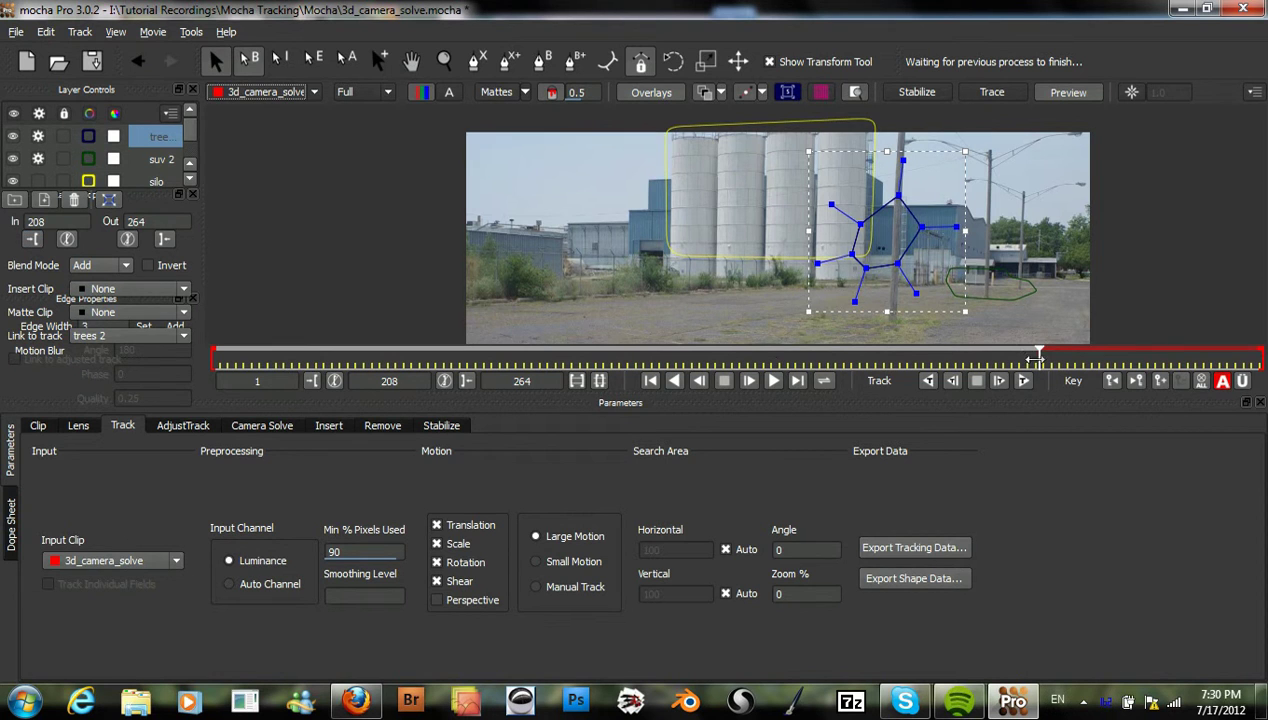
pyautogui.moveTo(1040, 356); pyautogui.dragTo(1132, 366)
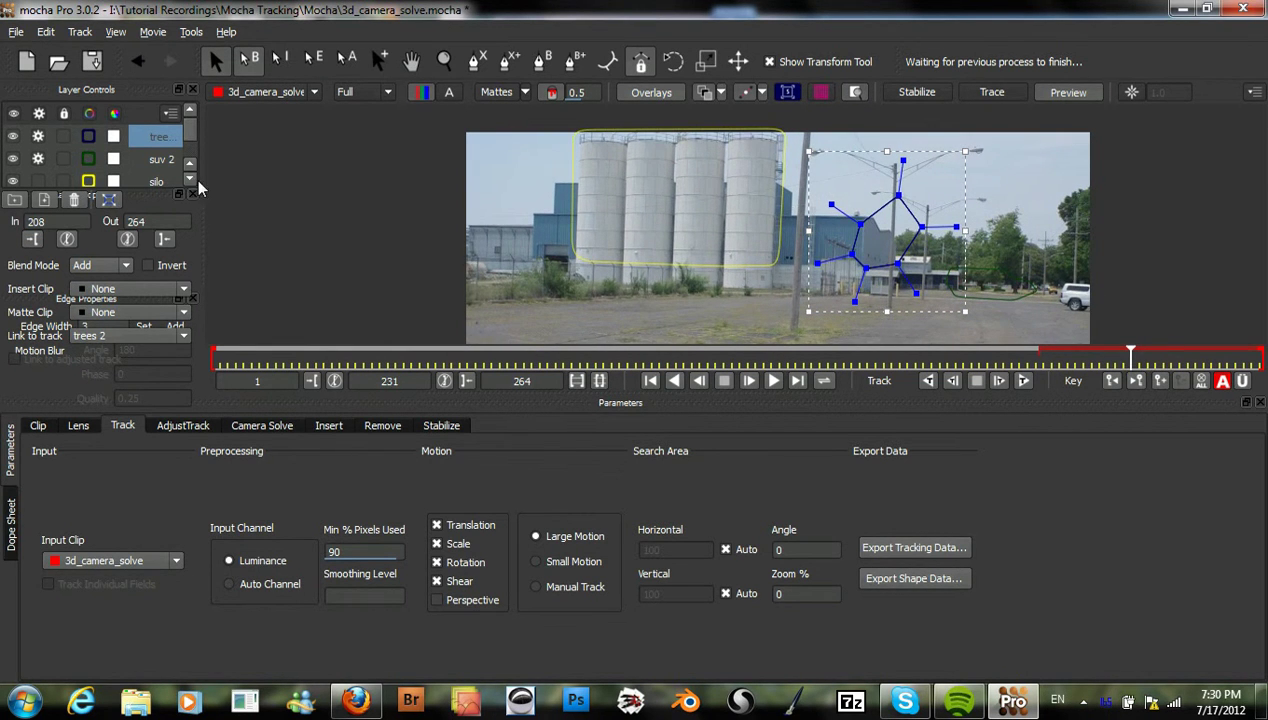
pyautogui.click(157, 165)
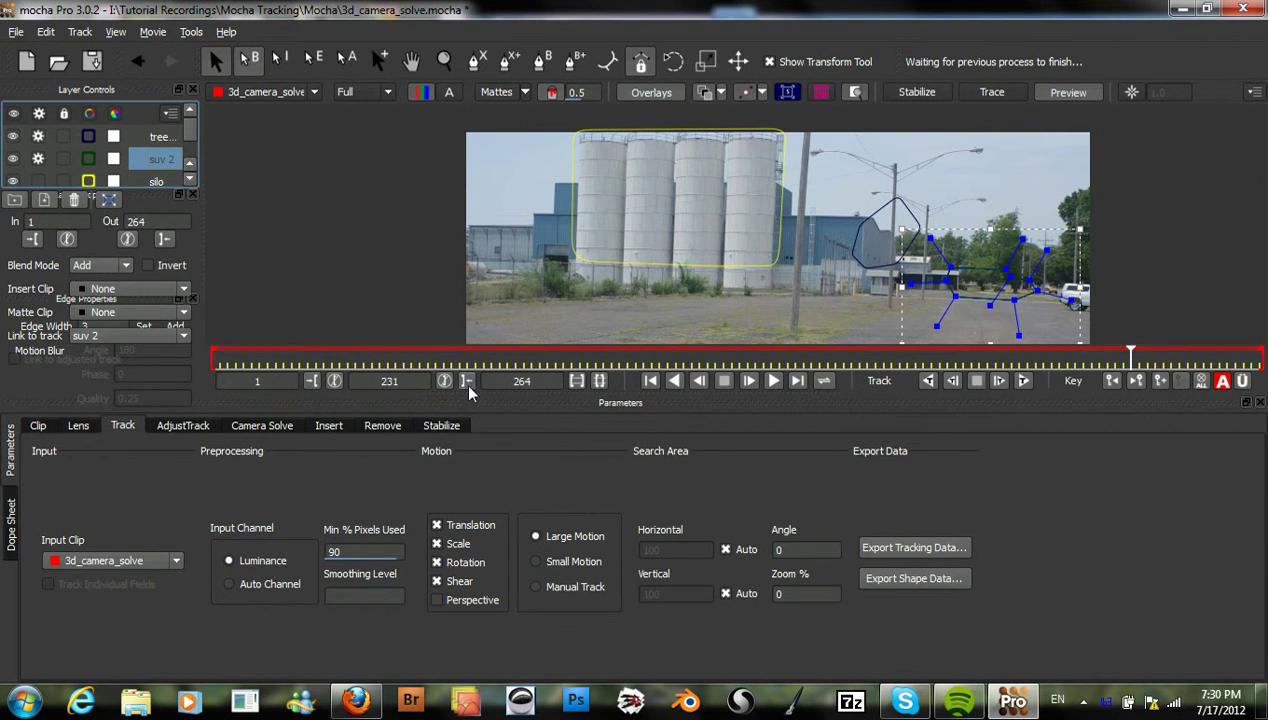
pyautogui.click(33, 239)
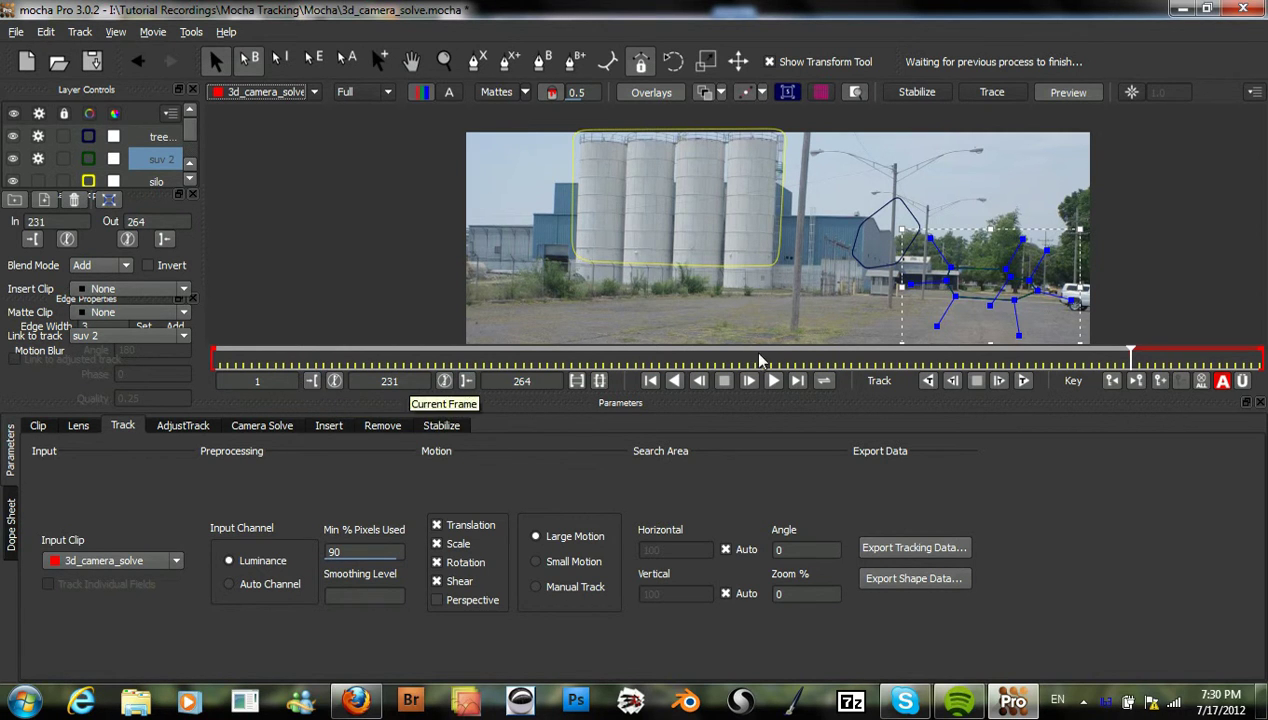
# At frame 264, tighten the trees 2 spline into a rounded shape around the tree and adjust its top point.
pyautogui.moveTo(1131, 356); pyautogui.dragTo(1188, 356)
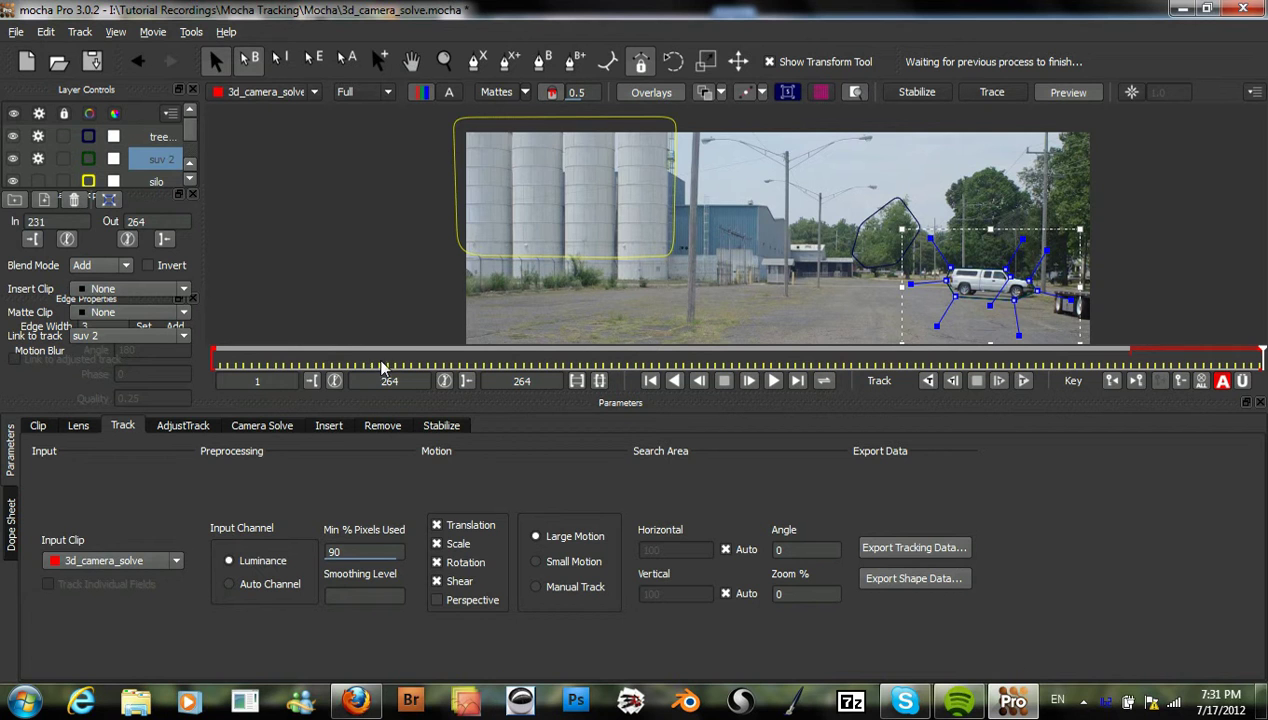
pyautogui.click(849, 262)
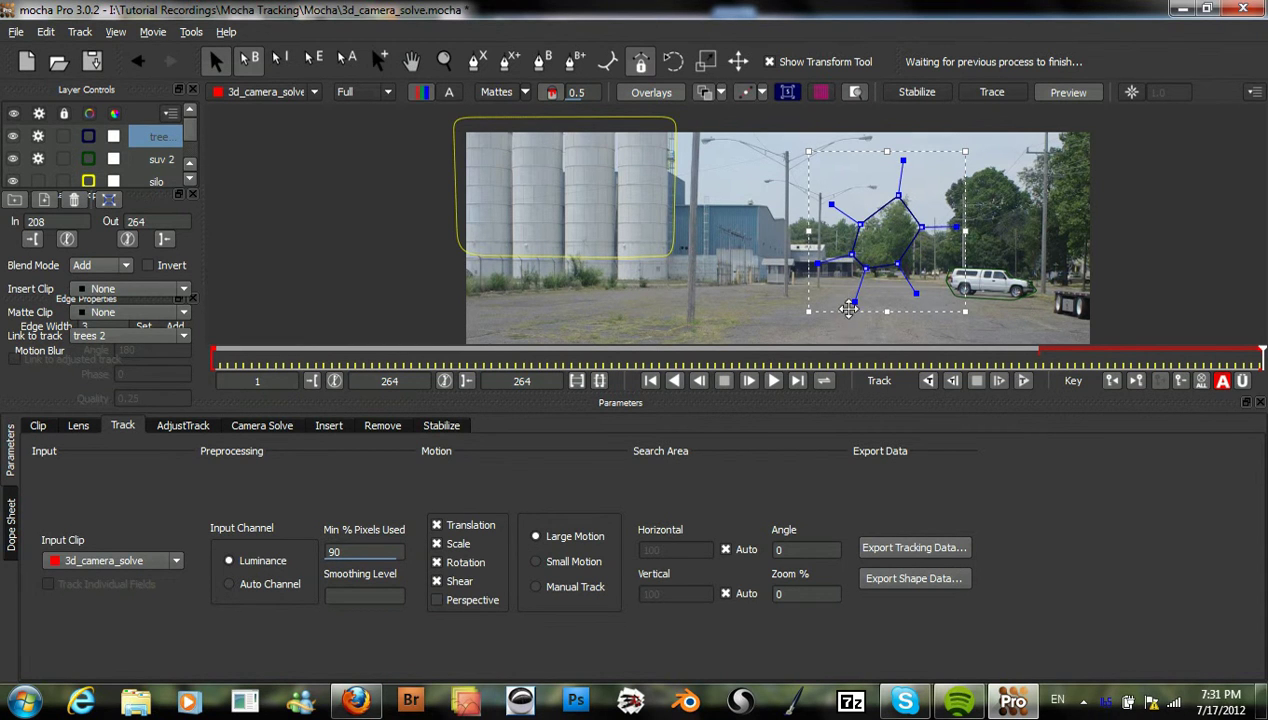
pyautogui.moveTo(846, 302); pyautogui.dragTo(874, 279)
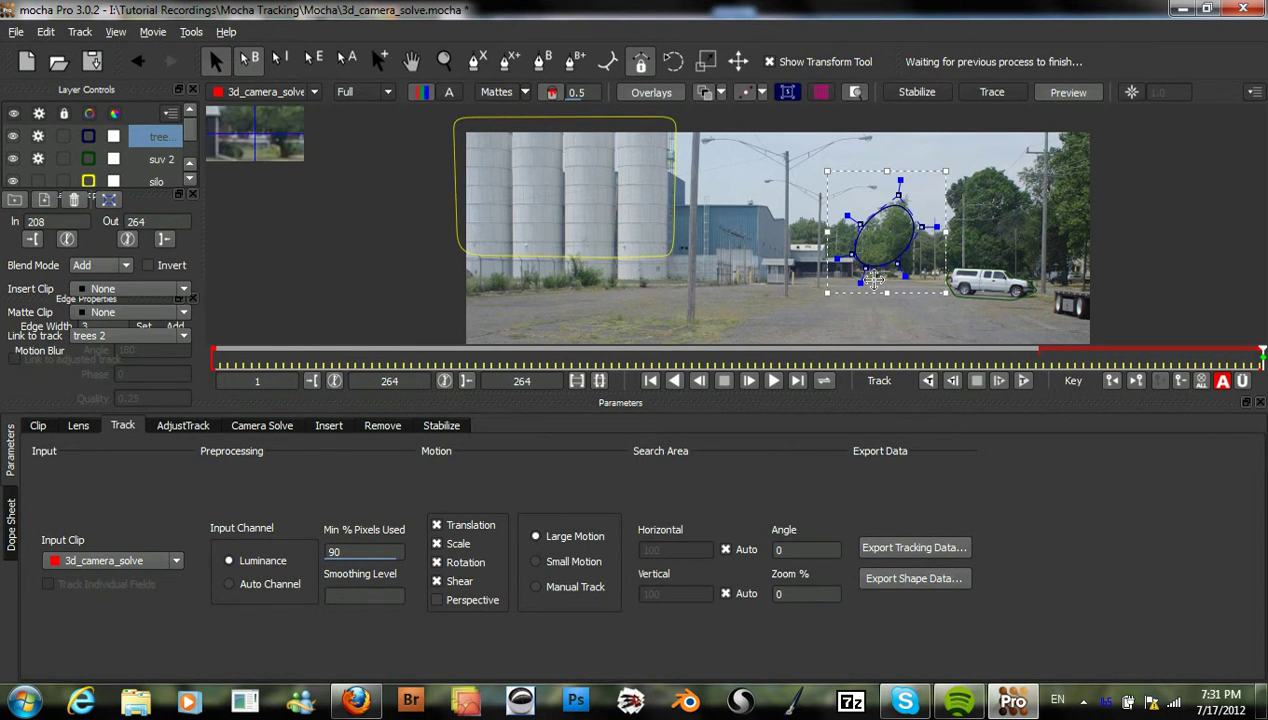
pyautogui.moveTo(905, 182); pyautogui.dragTo(902, 178)
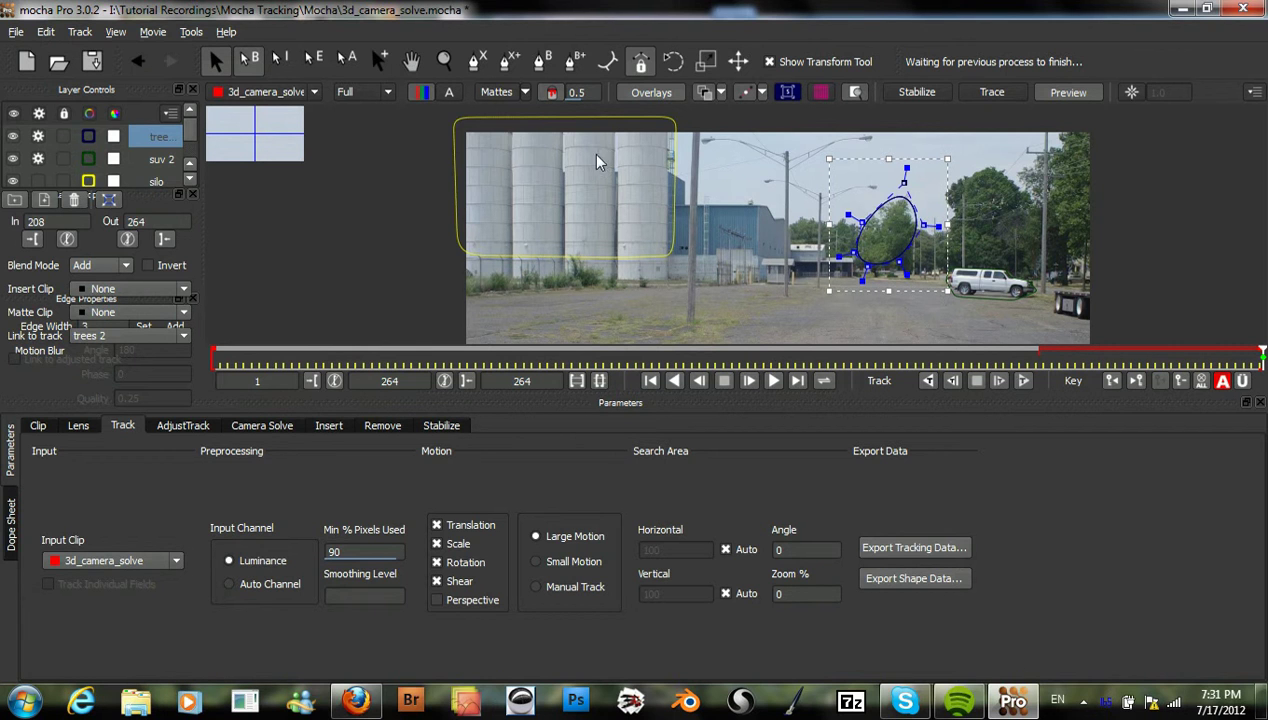
# Track the suv 2 and trees 2 layers backwards from frame 264 and scrub through the clip to check the tracks.
pyautogui.click(931, 384)
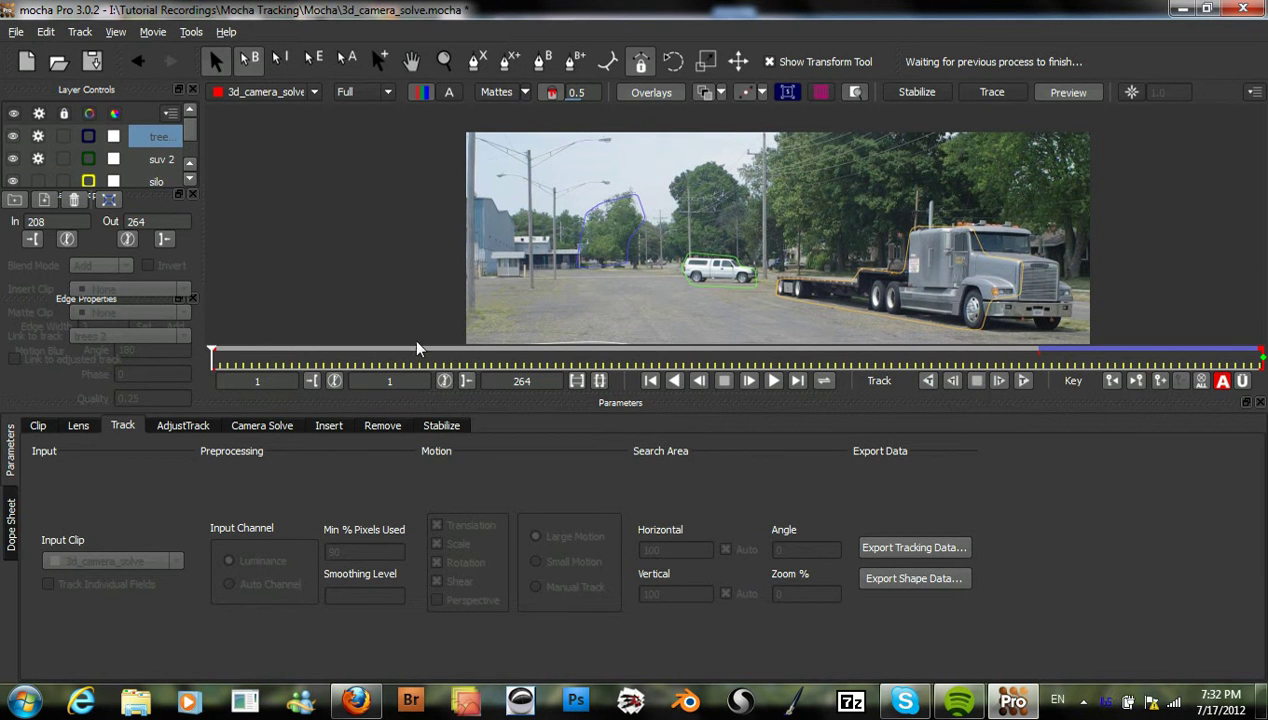
pyautogui.moveTo(213, 357); pyautogui.dragTo(531, 357)
pyautogui.moveTo(665, 397); pyautogui.dragTo(1260, 405)
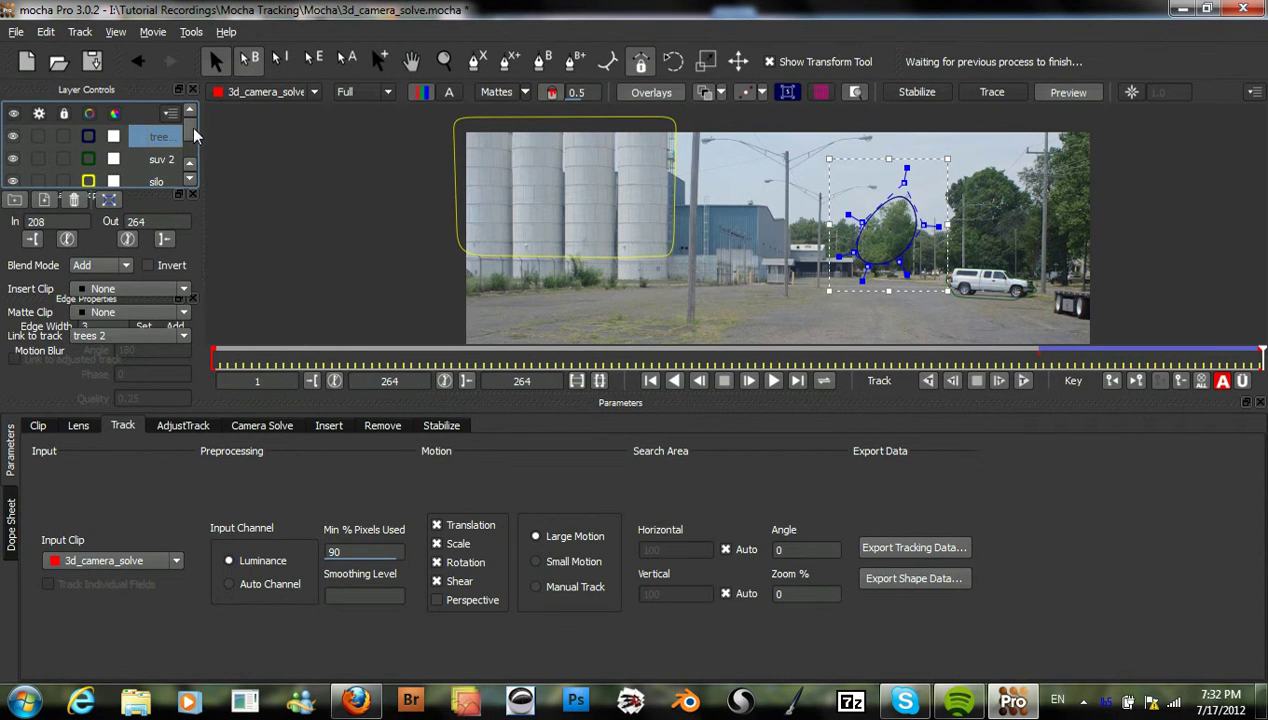
# Select all the tracked layers from trees 2 through Layer 1.
pyautogui.scroll(-1, 191, 126)
pyautogui.scroll(1, 194, 168)
pyautogui.scroll(-1, 190, 160)
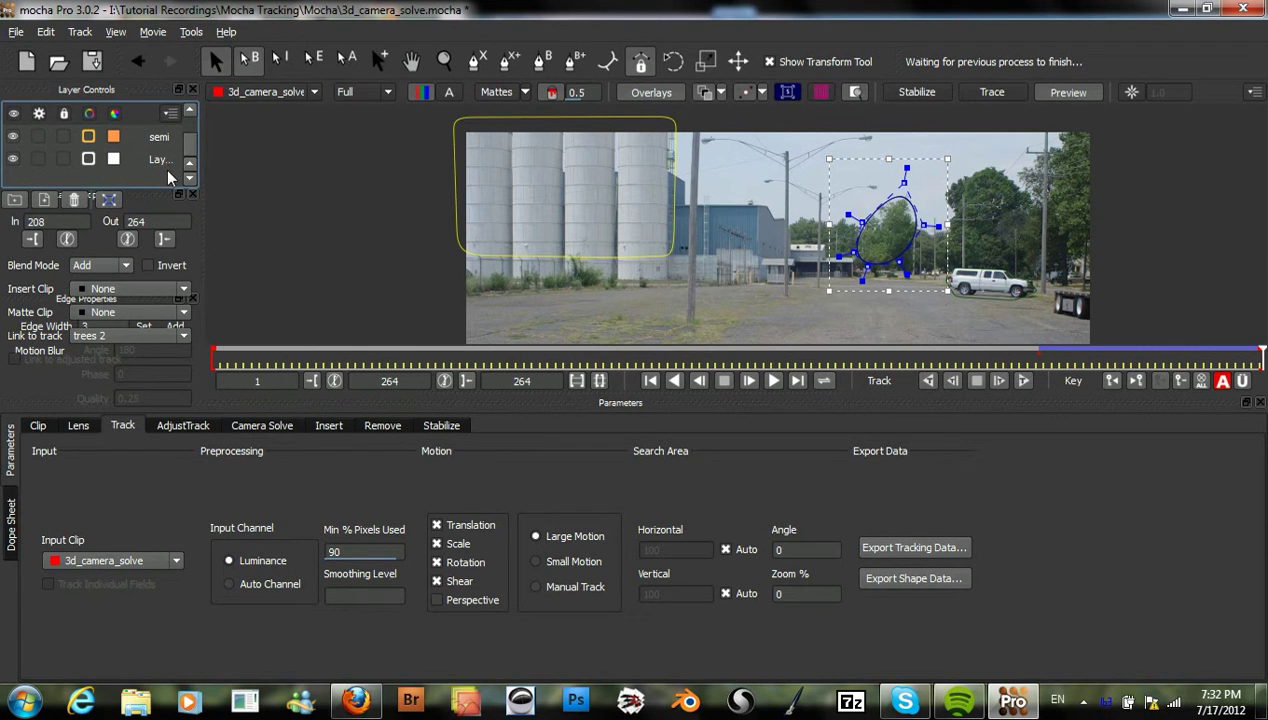
pyautogui.keyDown('shift'); pyautogui.click(167, 165); pyautogui.keyUp('shift')
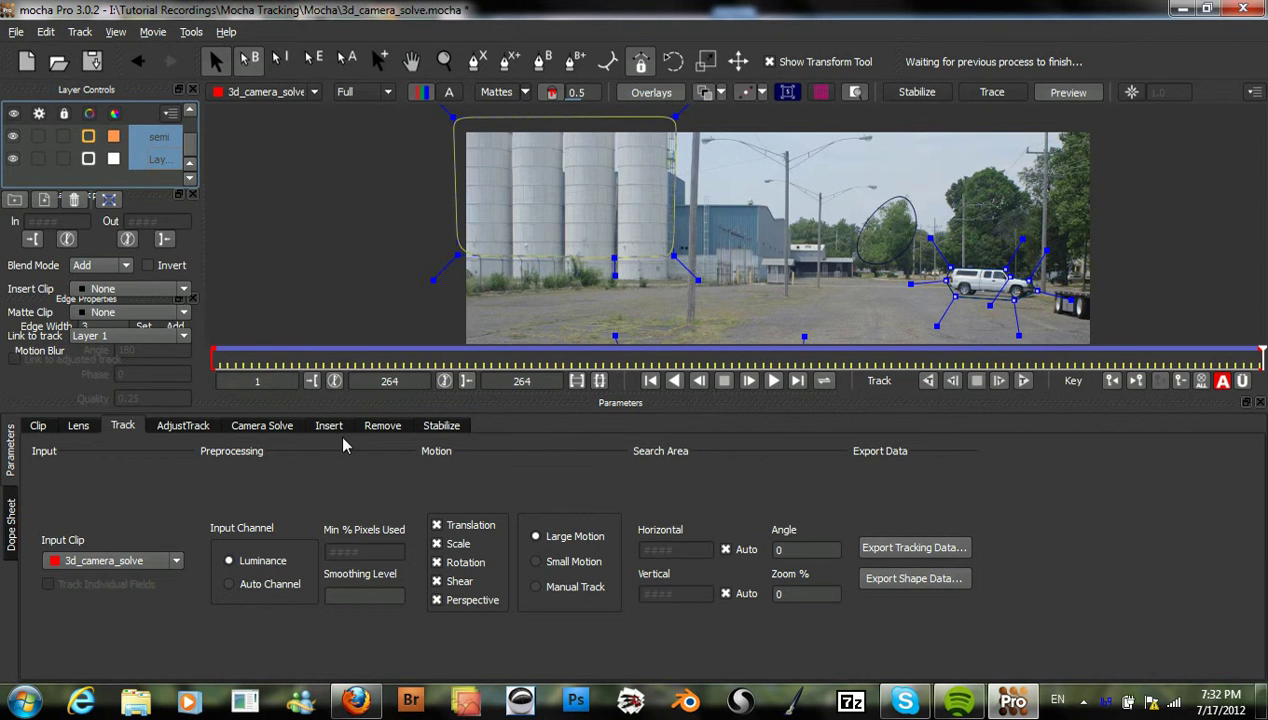
# Set the camera type for the camera solve to Small Parallax Change.
pyautogui.click(278, 428)
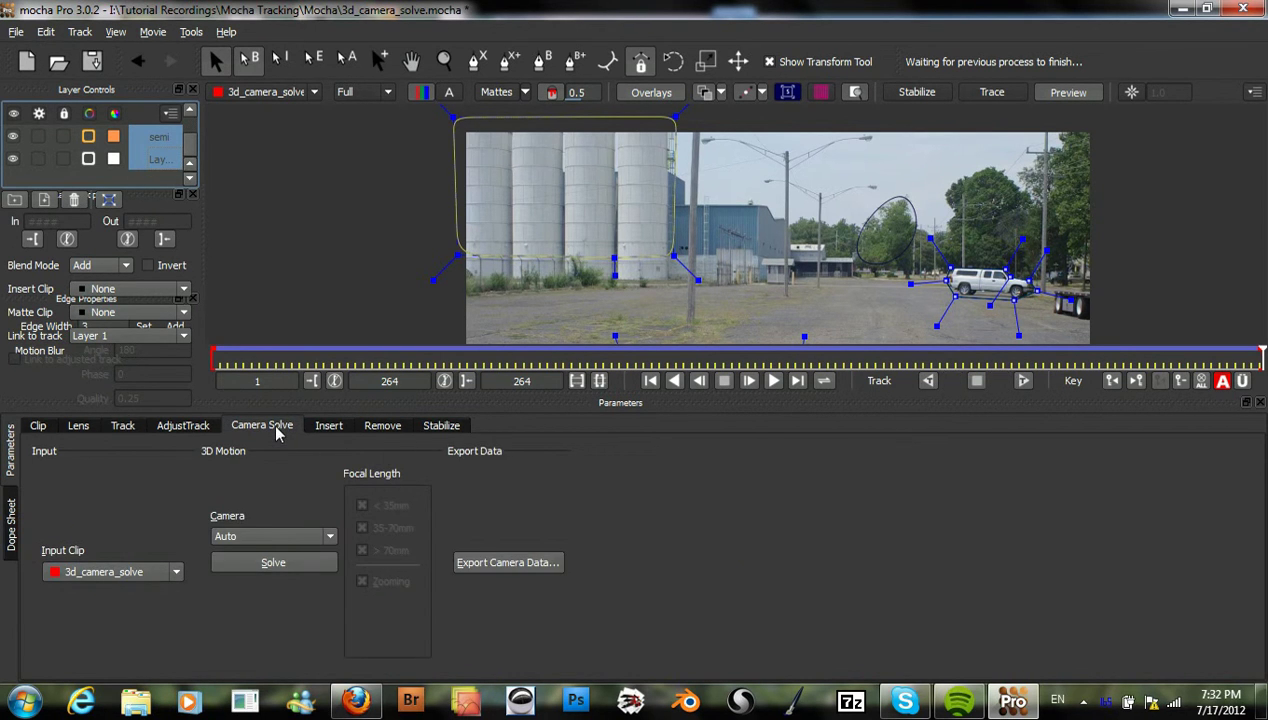
pyautogui.click(279, 540)
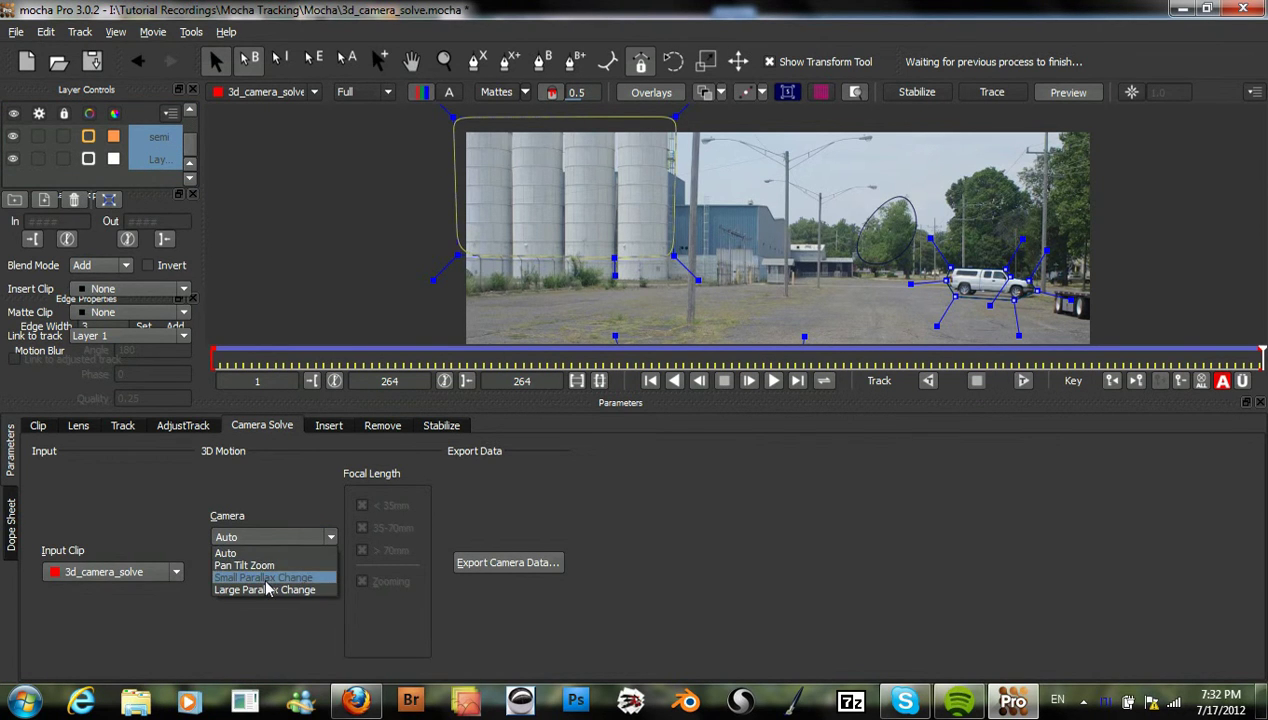
pyautogui.click(266, 582)
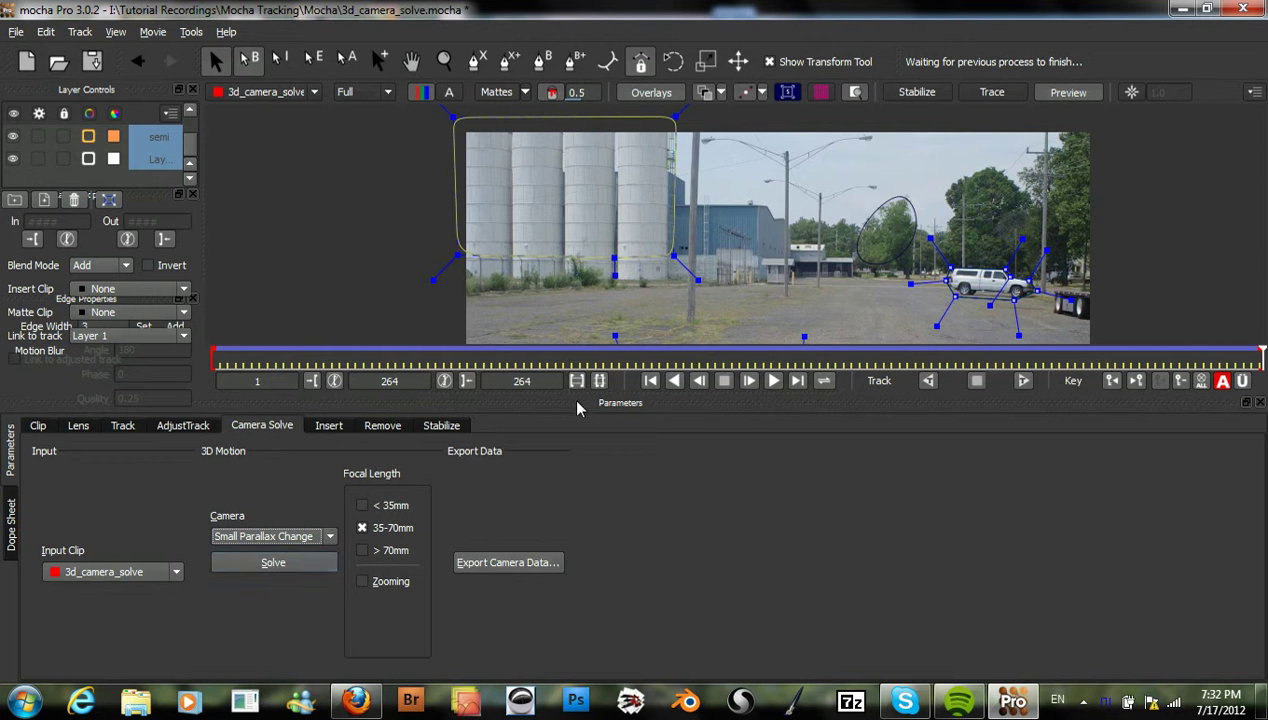
# Play the clip from frame 99 to review the camera motion, and run the camera solve on the selected layers.
pyautogui.moveTo(604, 357); pyautogui.dragTo(665, 368)
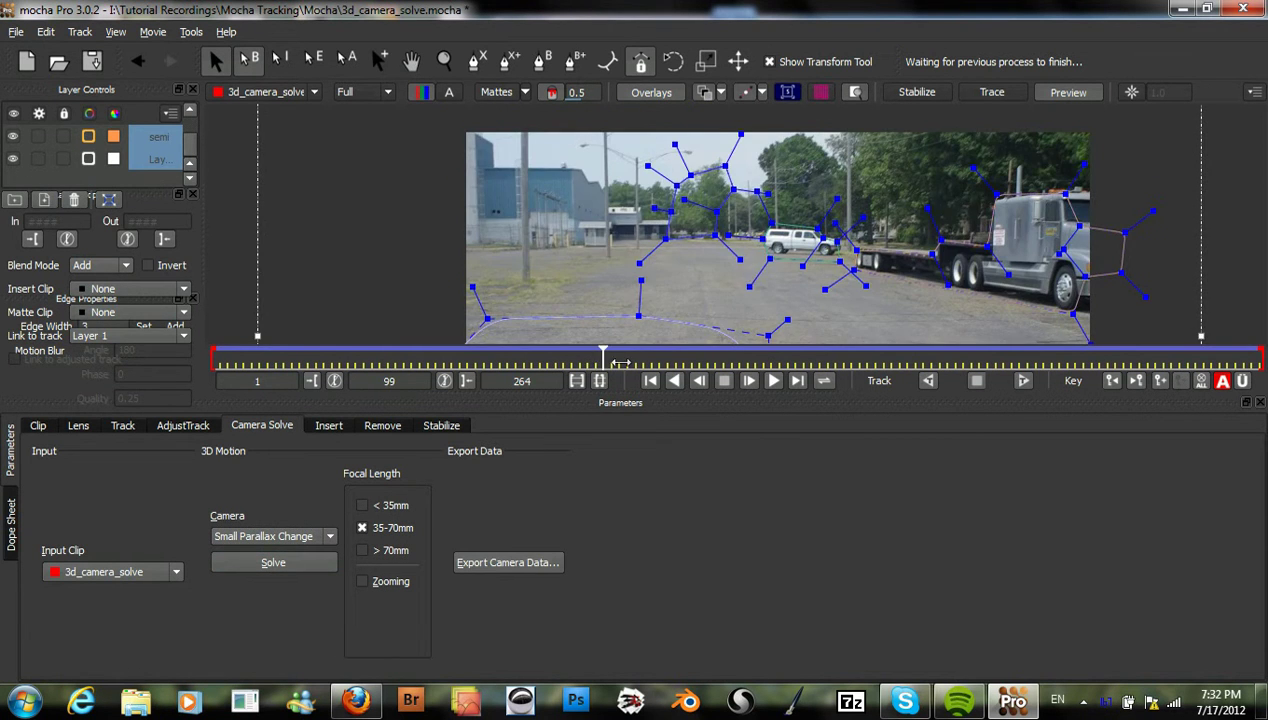
pyautogui.click(774, 381)
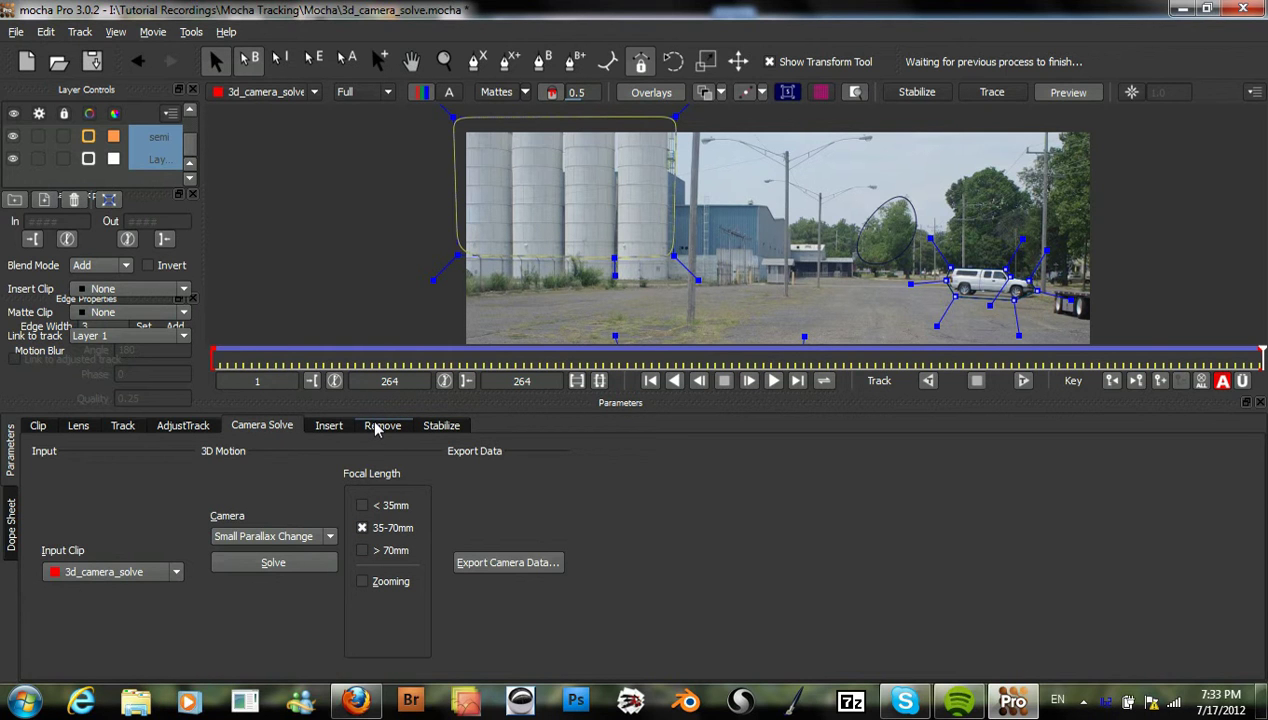
pyautogui.click(114, 430)
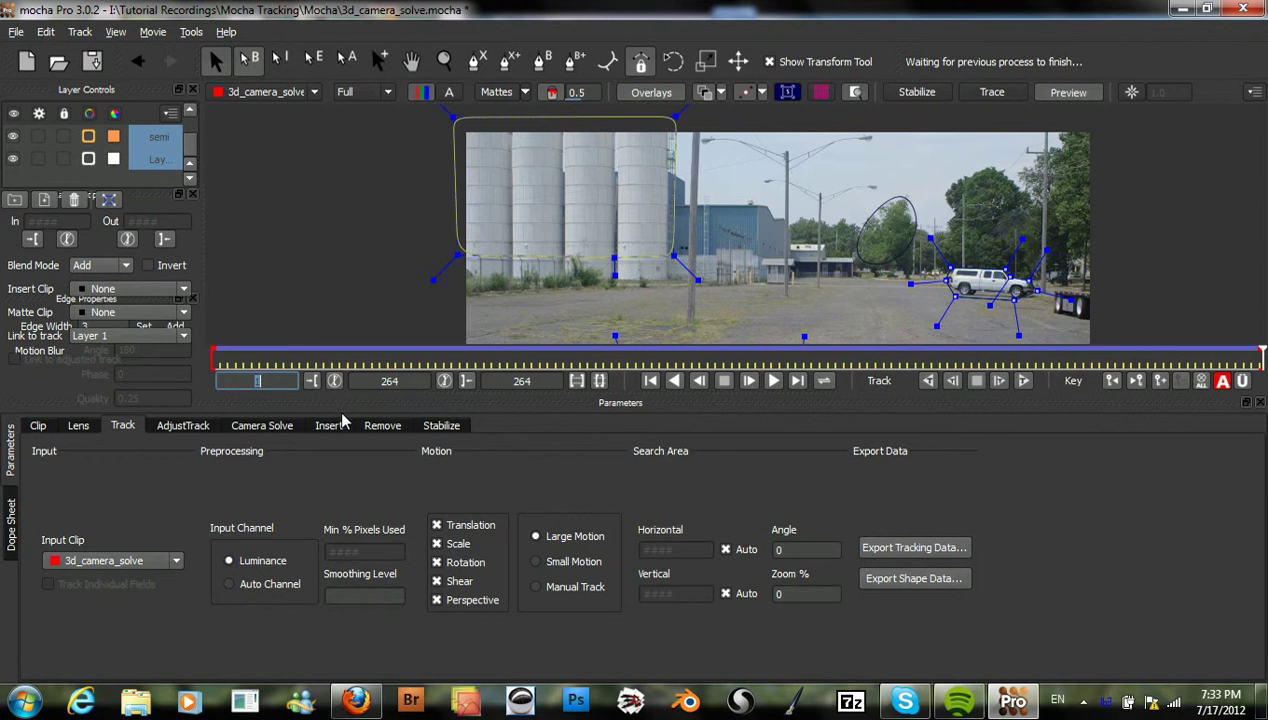
pyautogui.click(266, 427)
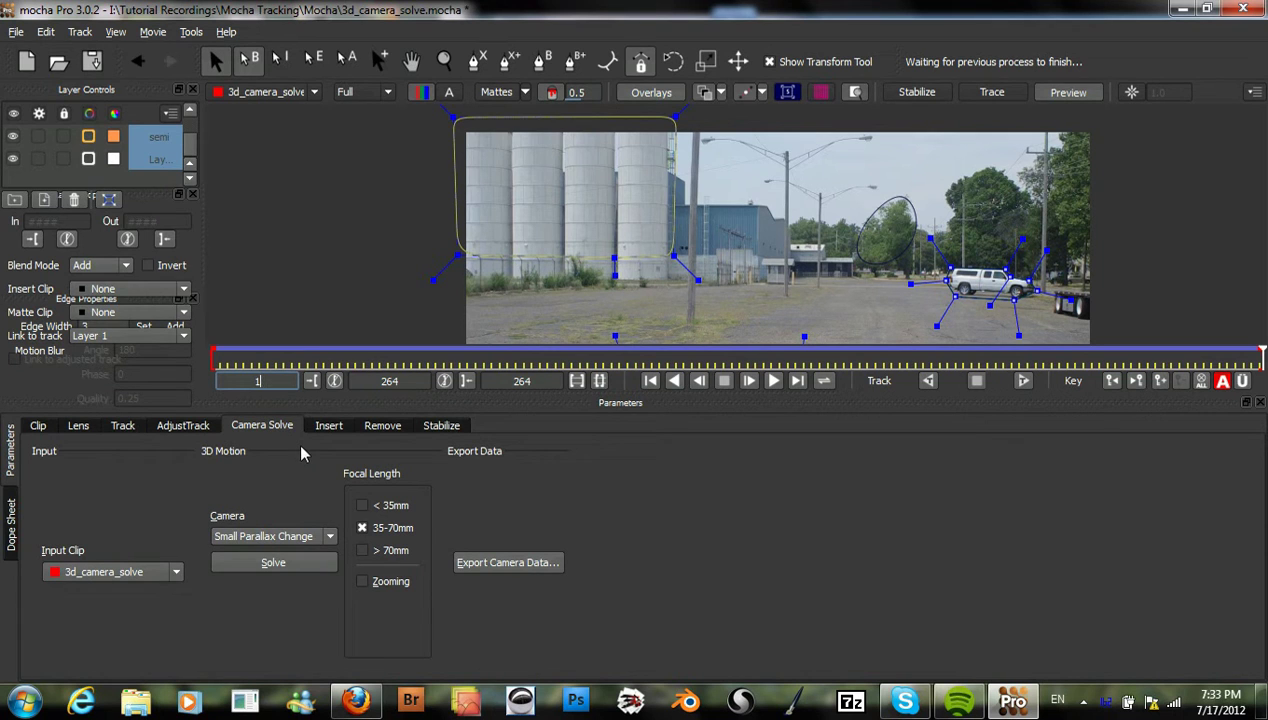
pyautogui.click(293, 566)
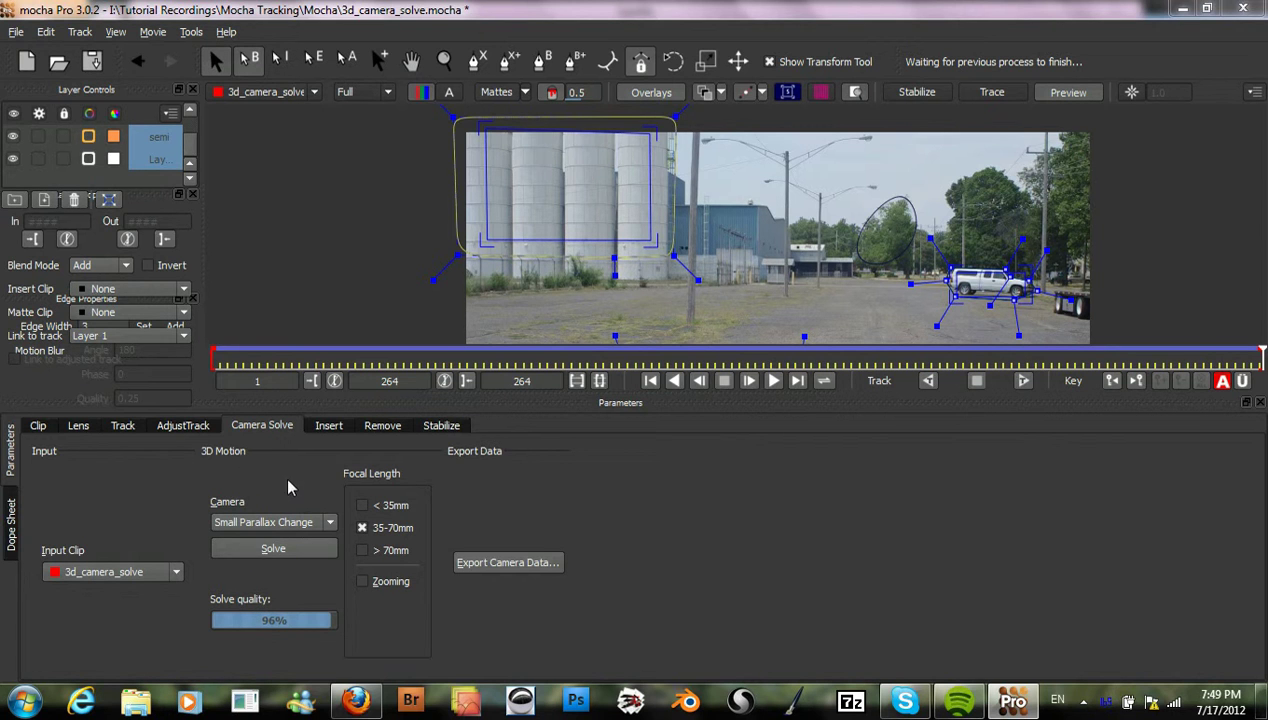
# Export the camera solve as After Effects 3D Motion Data (*.txt) by copying it to the clipboard.
pyautogui.click(502, 566)
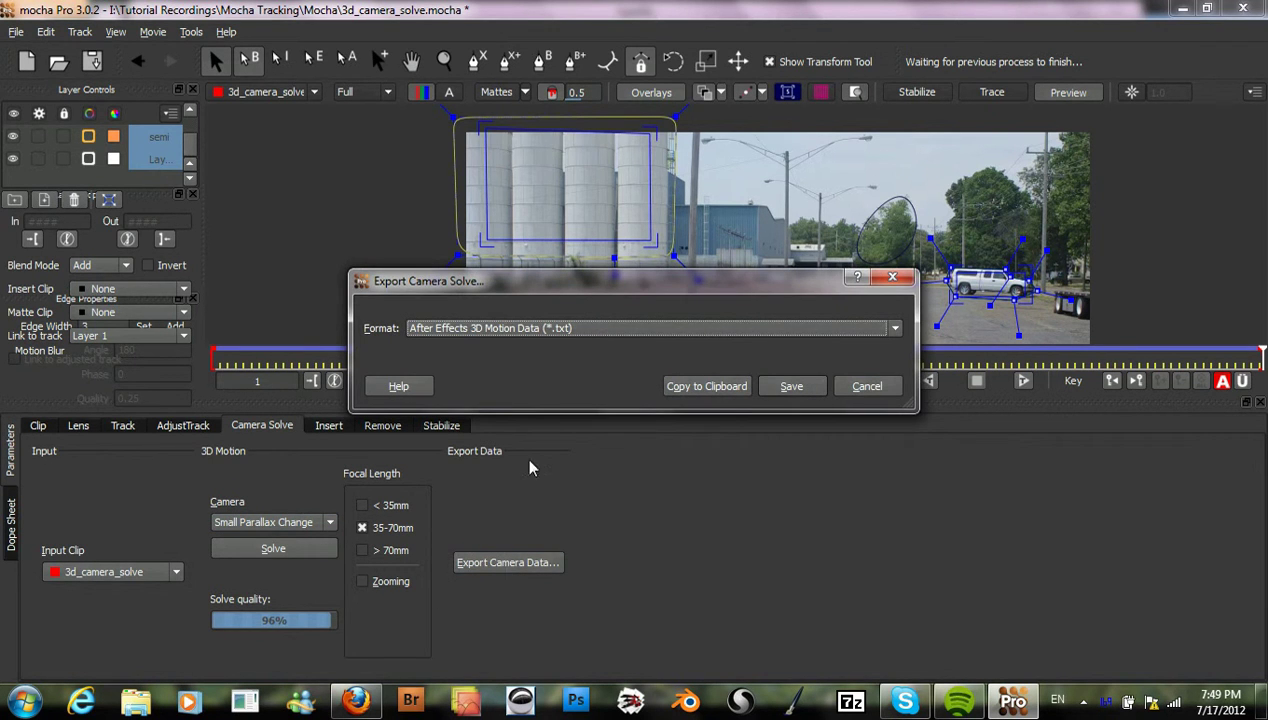
pyautogui.click(558, 333)
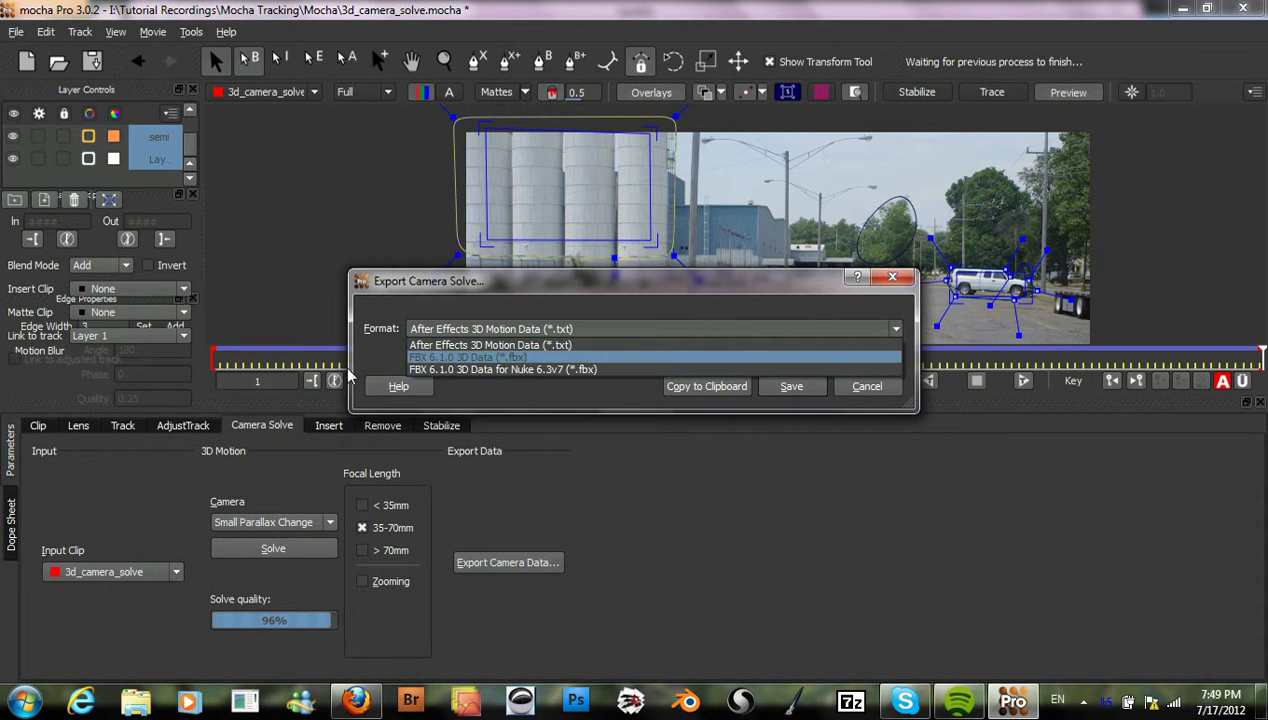
pyautogui.click(372, 355)
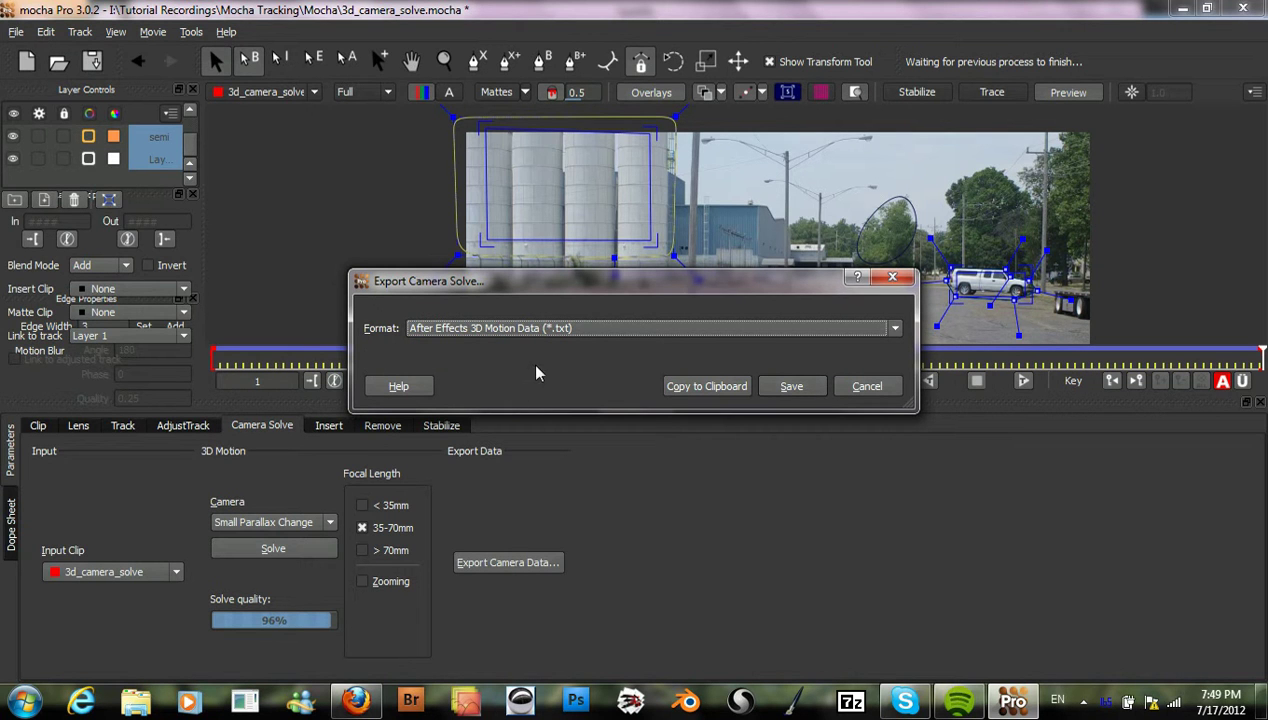
pyautogui.click(740, 388)
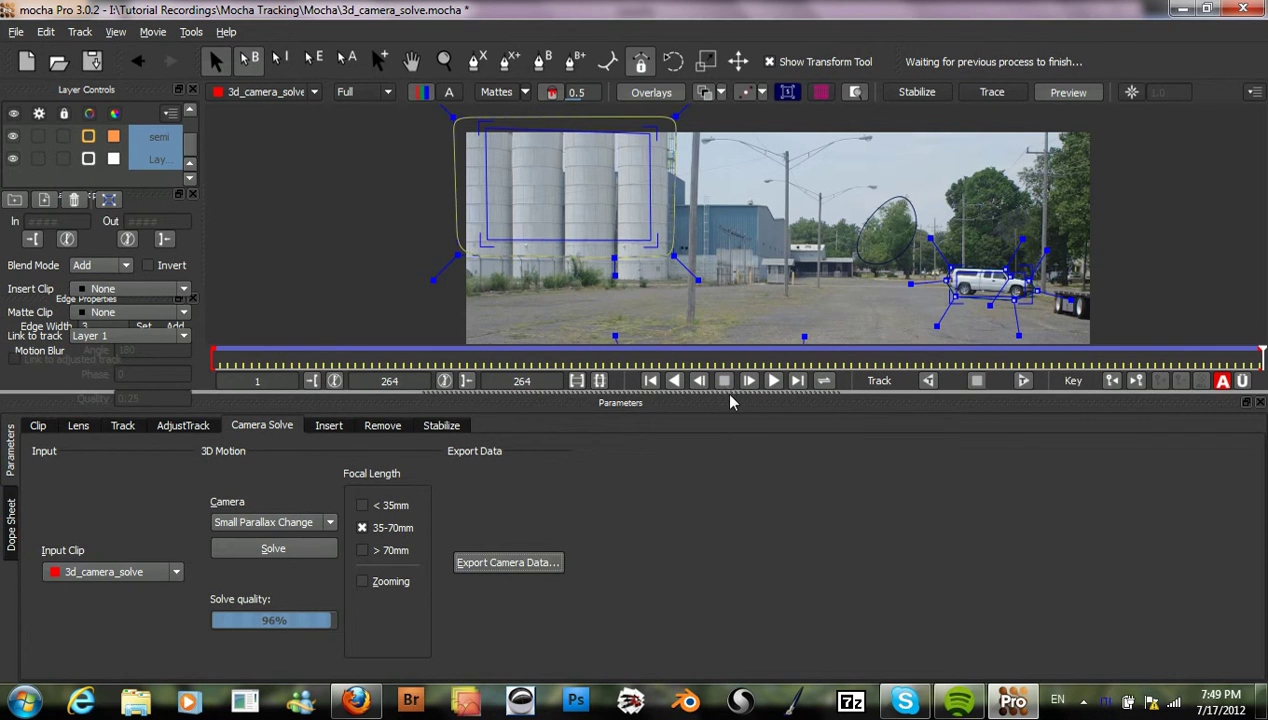